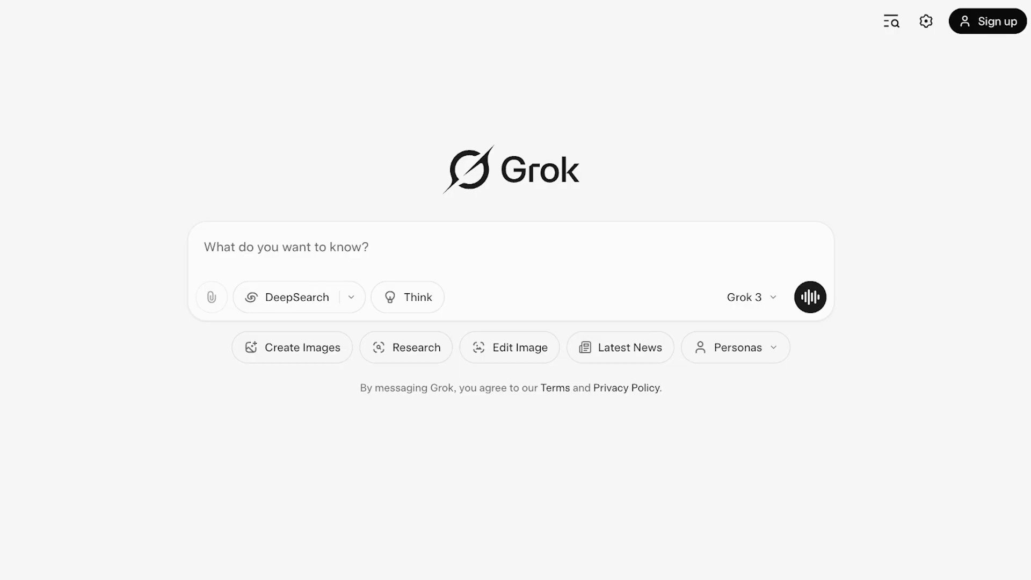
- Dismiss the history search and sign up to Grok with the Google account
click(891, 21)
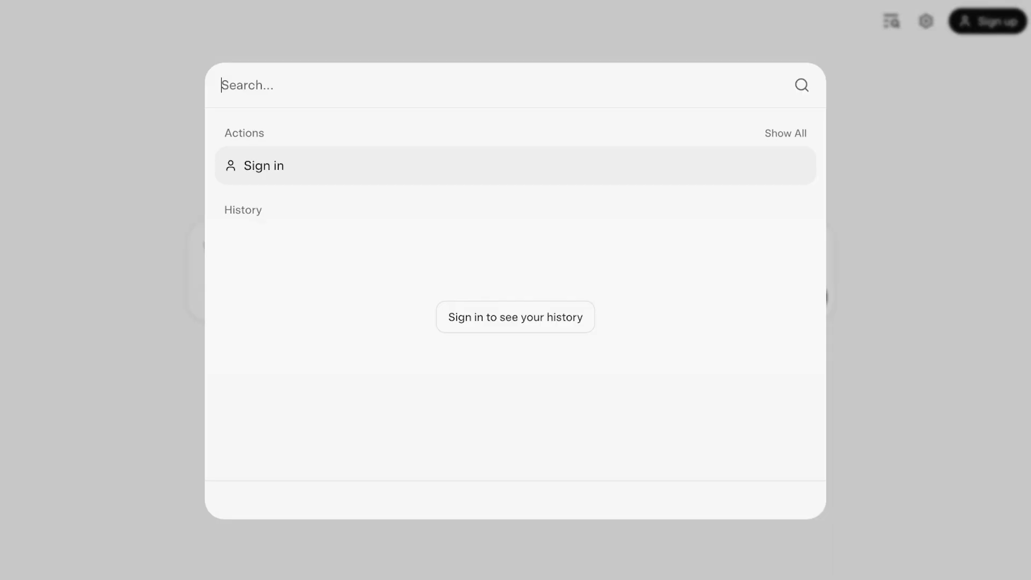
key(Escape)
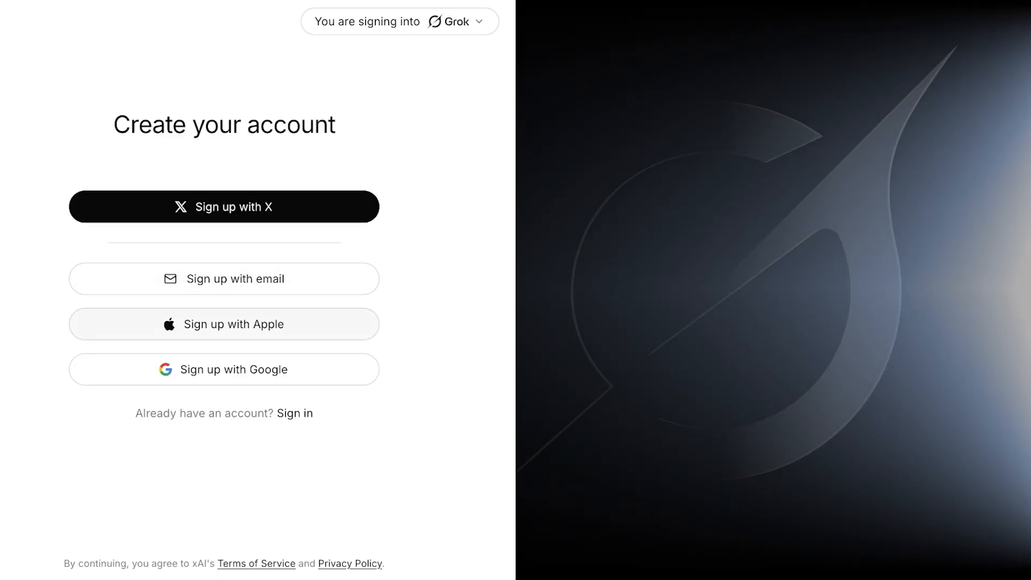
click(223, 369)
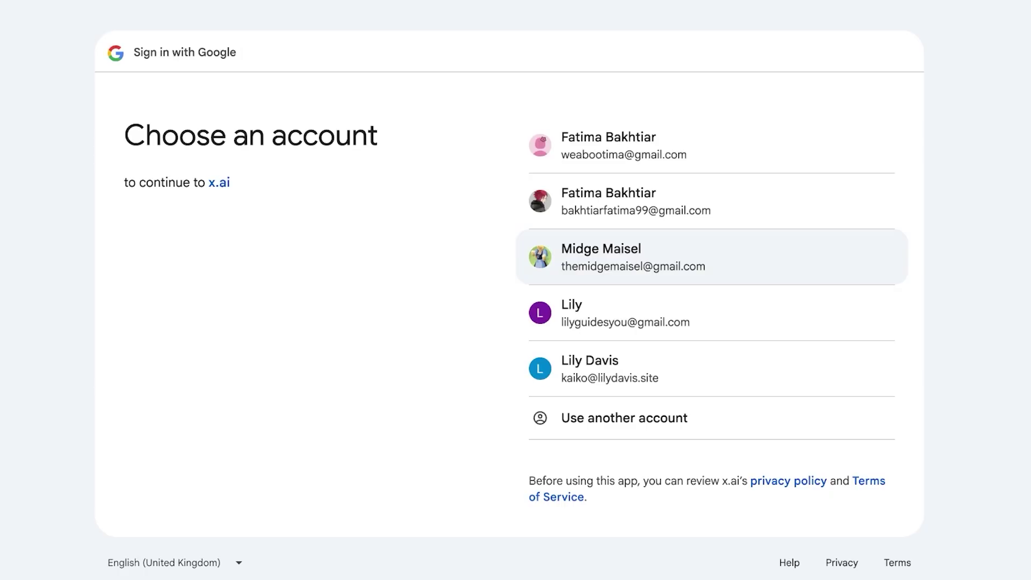
click(709, 256)
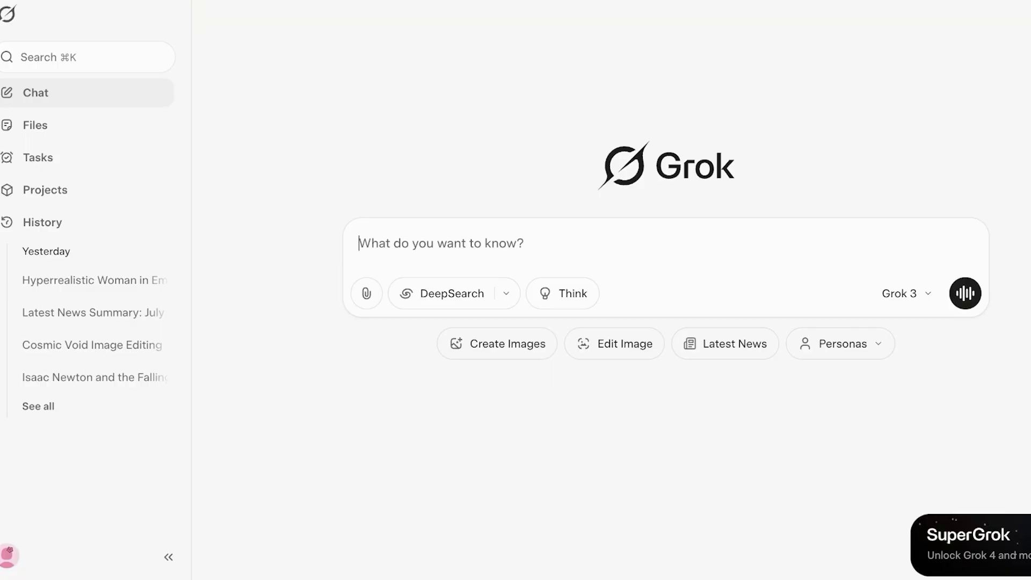
click(505, 293)
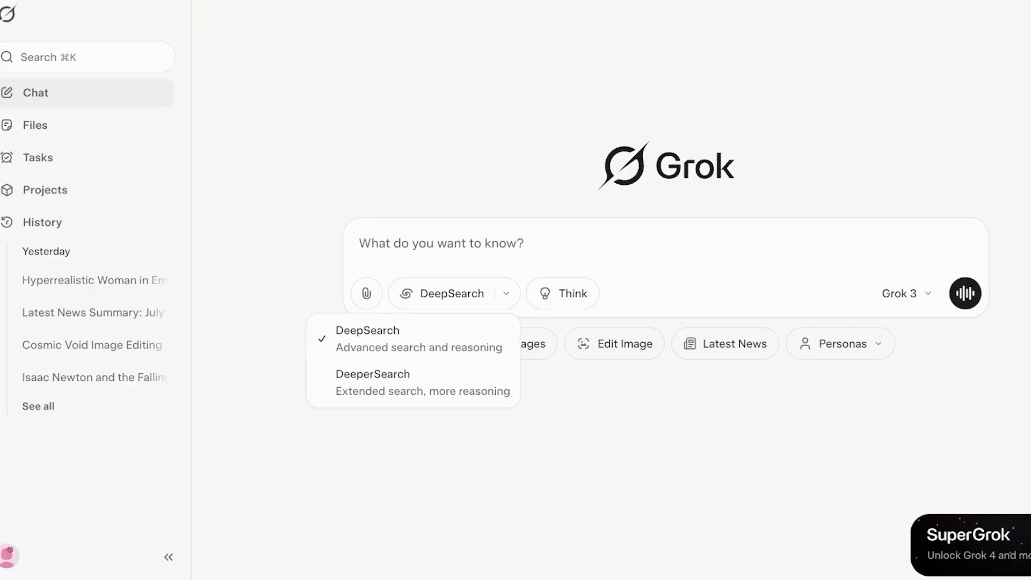
click(403, 338)
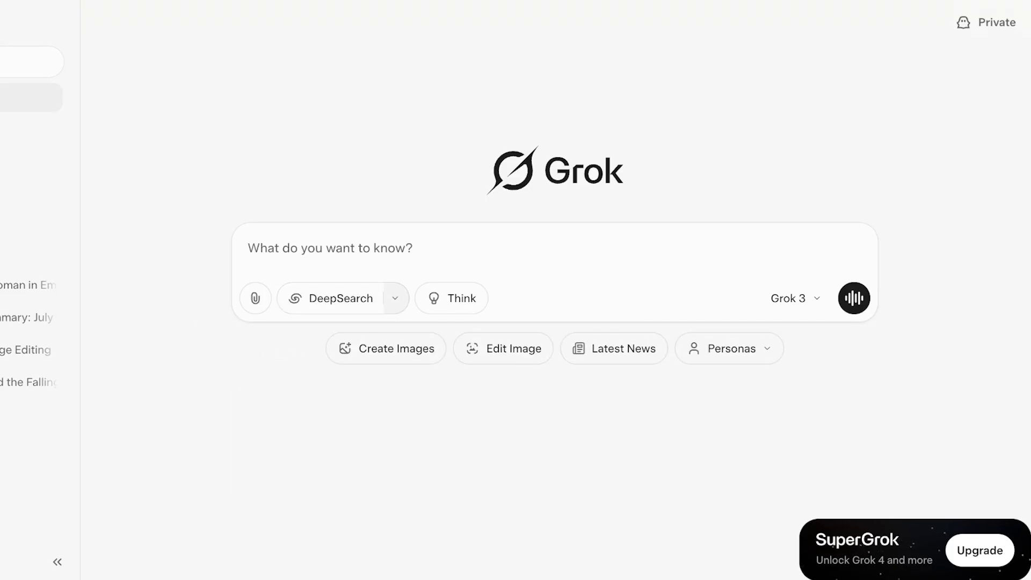
click(395, 298)
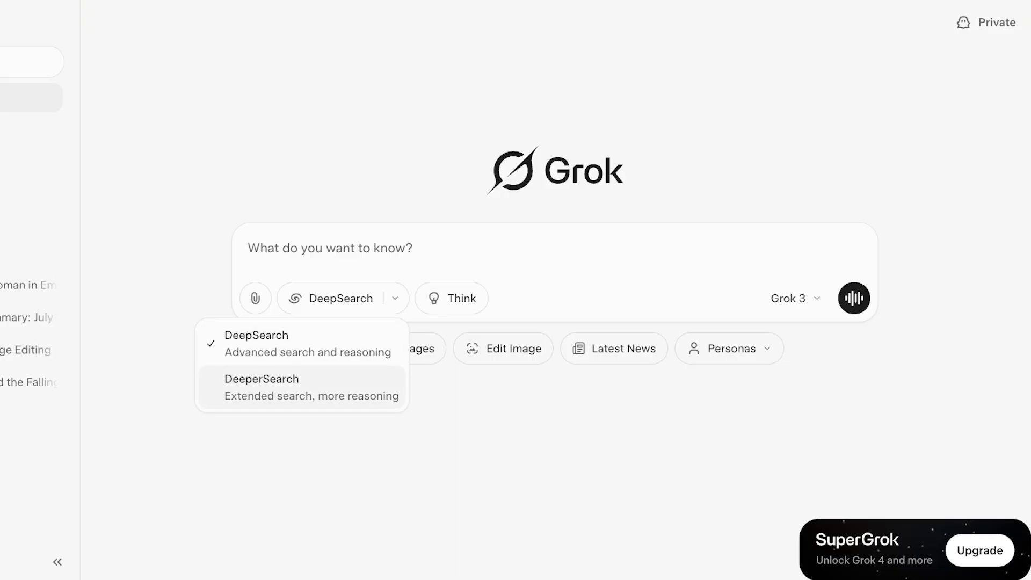
click(451, 298)
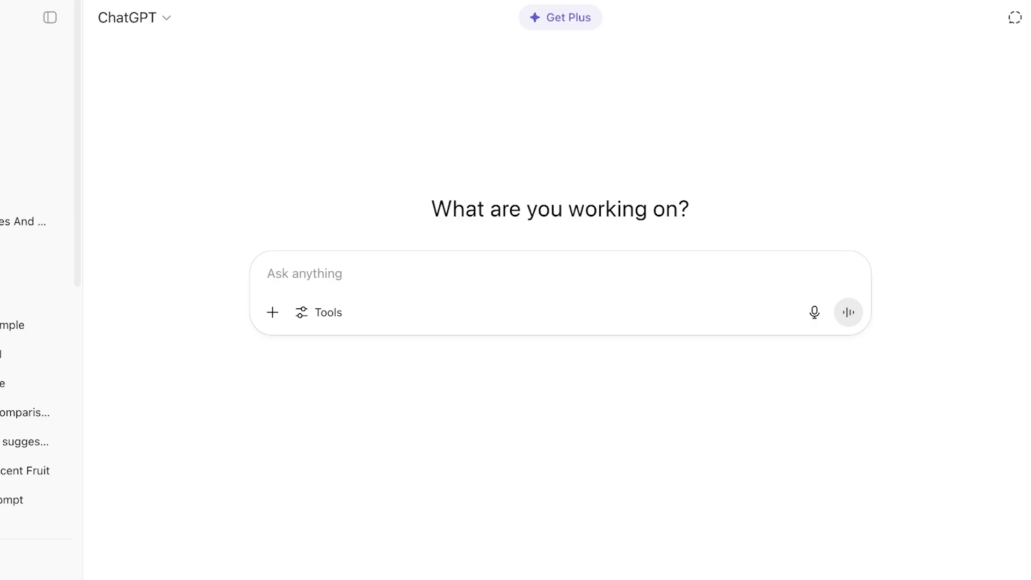
- Show ChatGPT's extra prompt tools from the Tools button under the Ask anything box
click(320, 312)
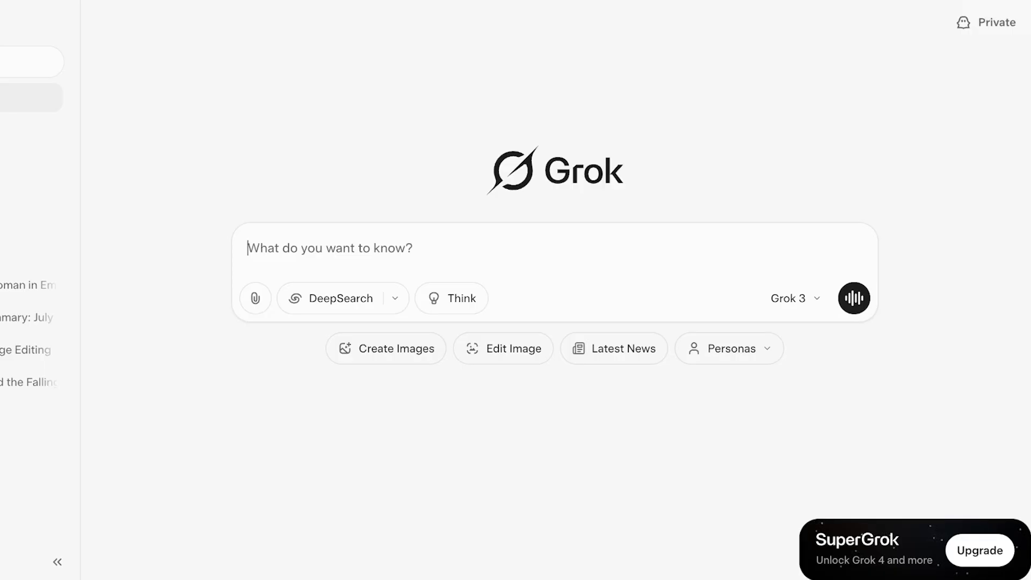
click(793, 299)
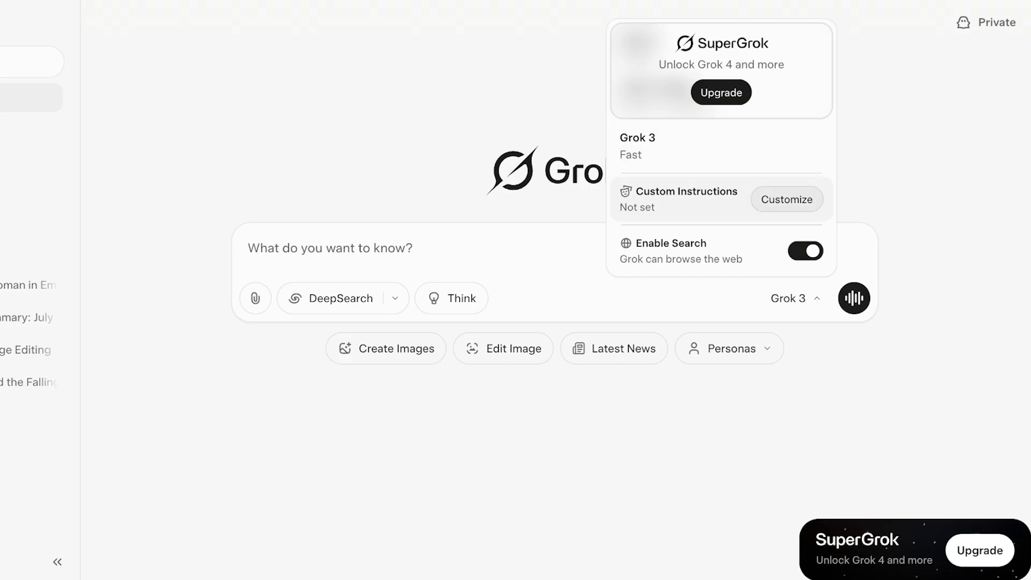
click(786, 200)
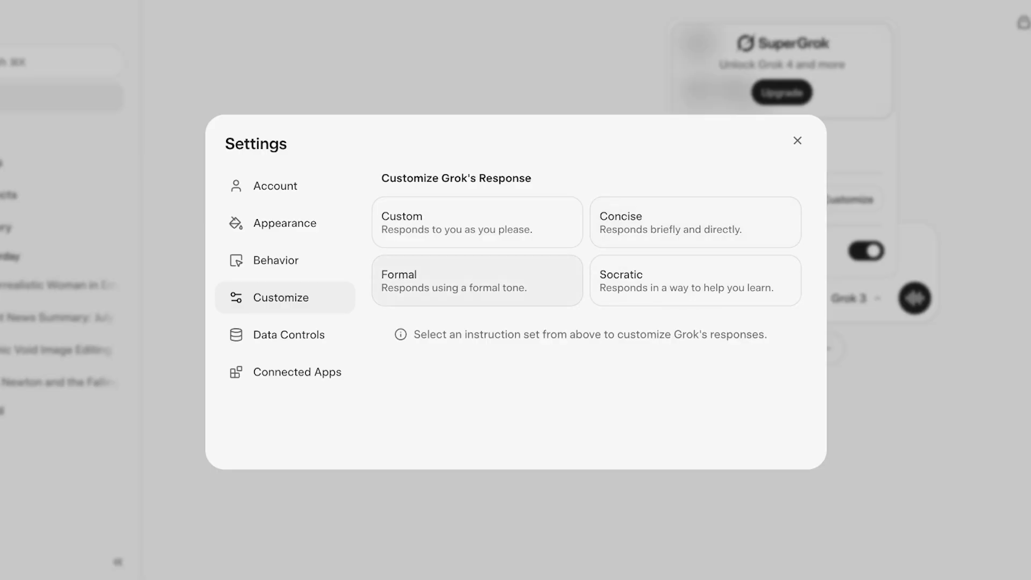
click(477, 222)
scroll(587, 322, down, 2)
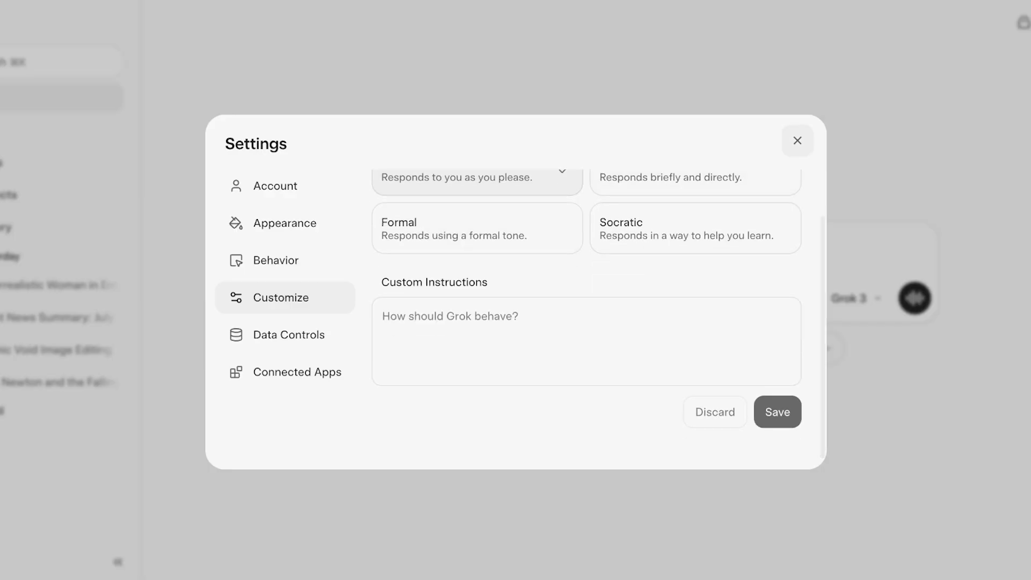
click(797, 140)
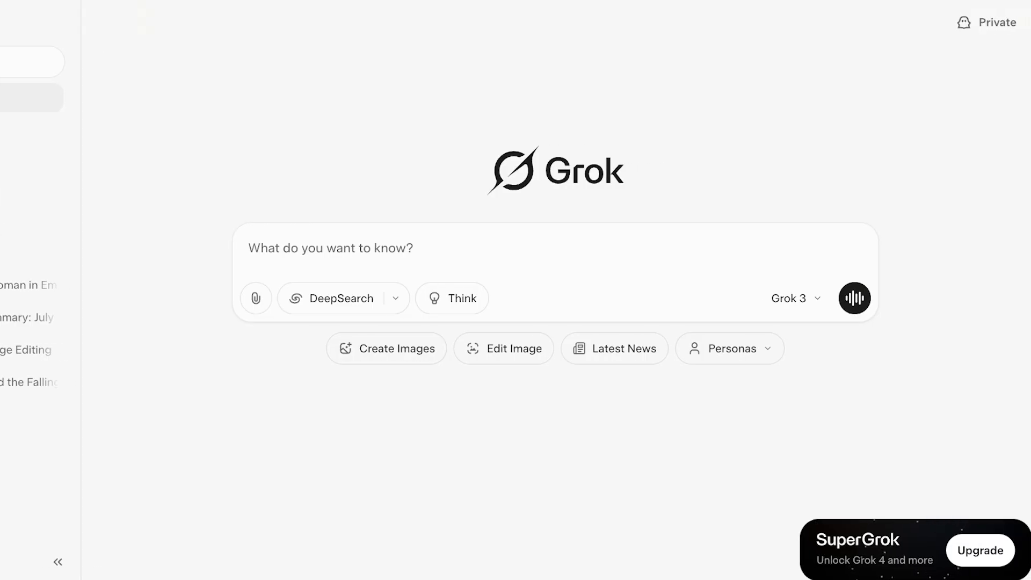
click(795, 298)
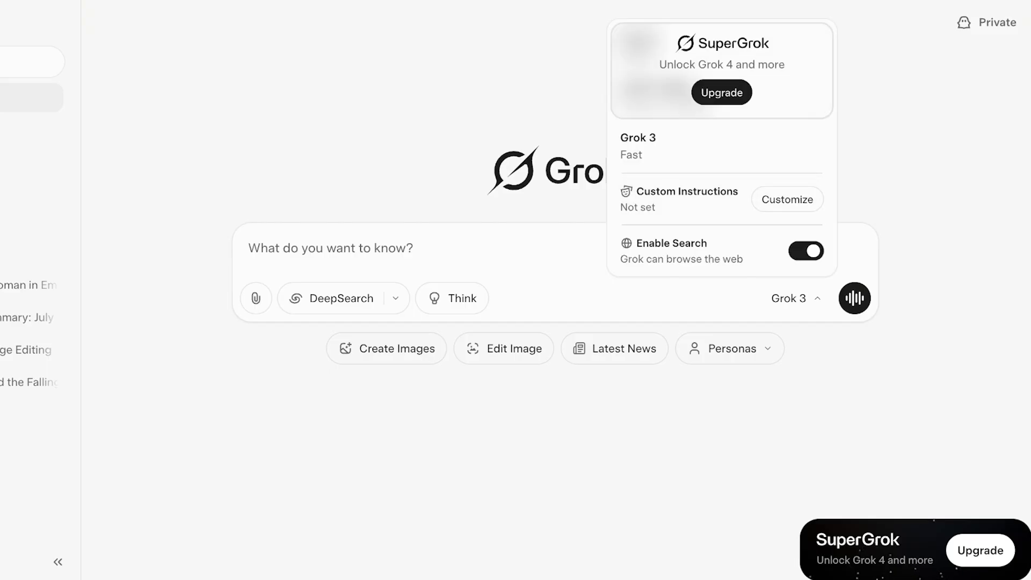
click(787, 198)
click(262, 260)
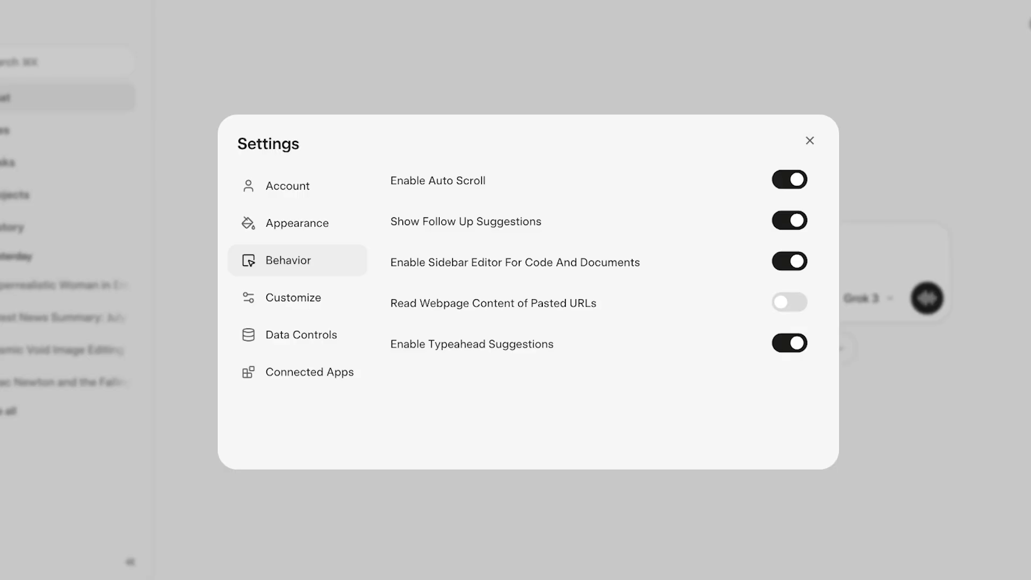
click(290, 334)
scroll(597, 323, down, 2)
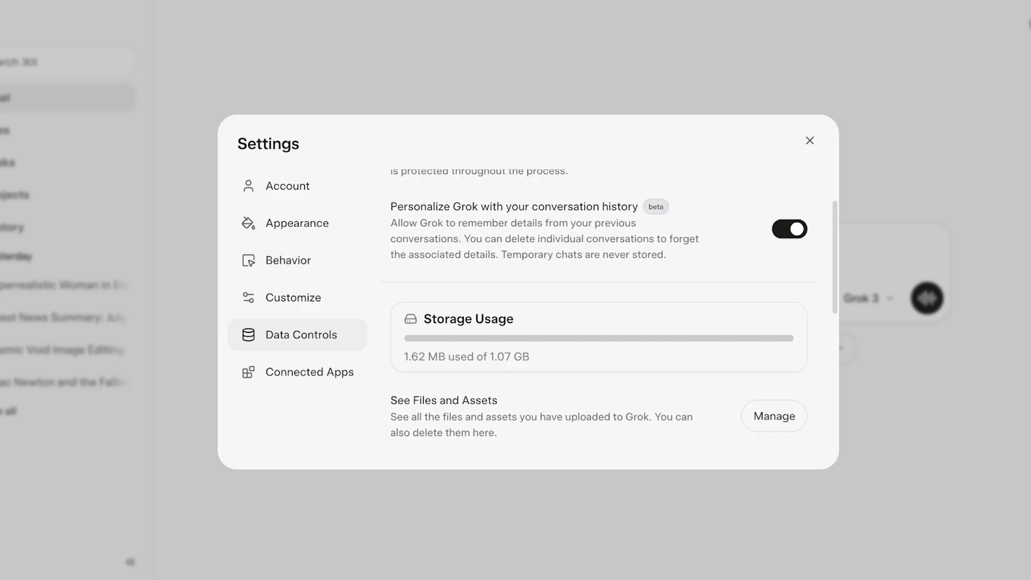
scroll(596, 322, down, 5)
scroll(596, 322, up, 8)
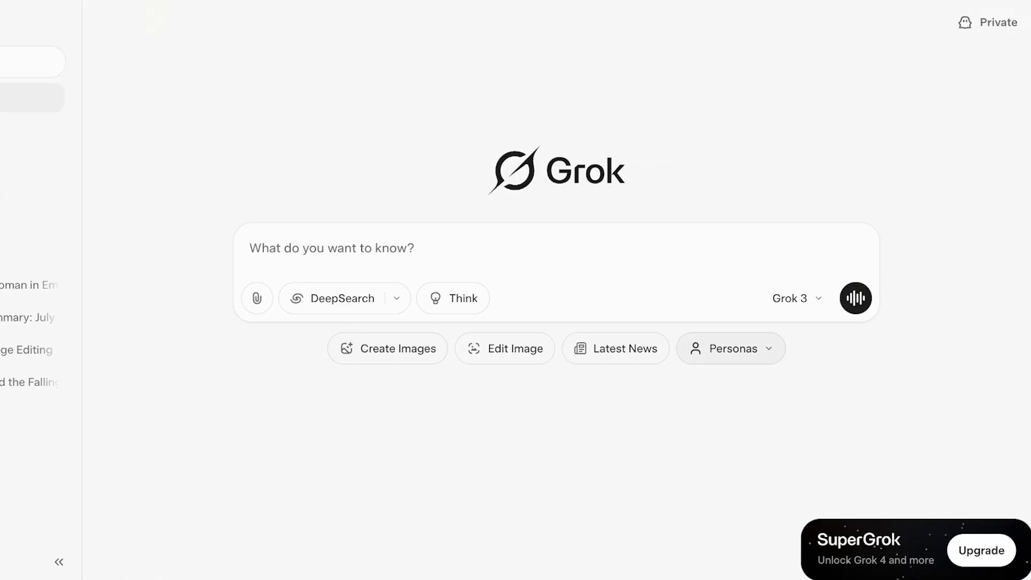
- Browse the Grok personas, then show the Grok 3 model options with the SuperGrok upgrade card
click(731, 349)
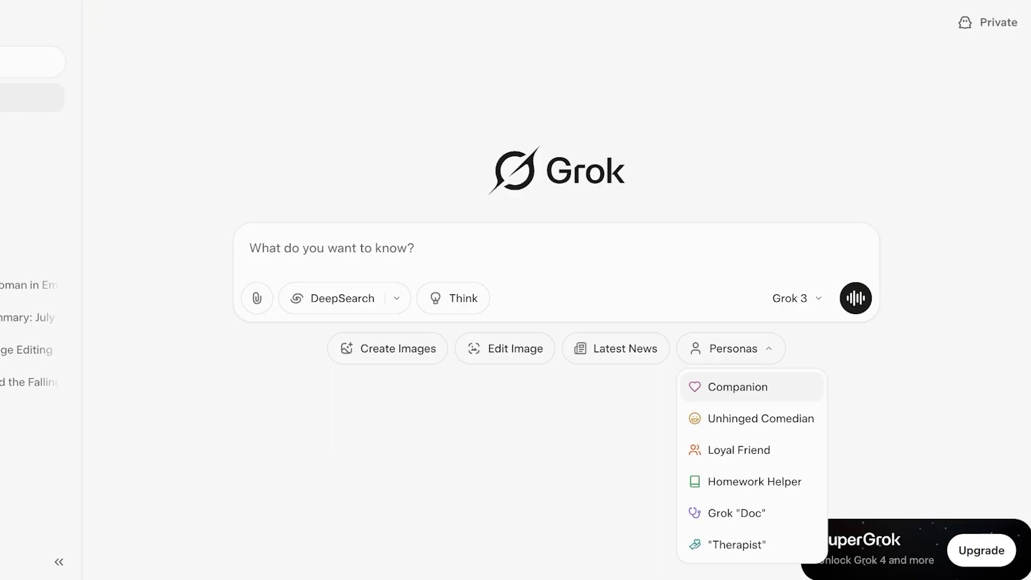
click(796, 298)
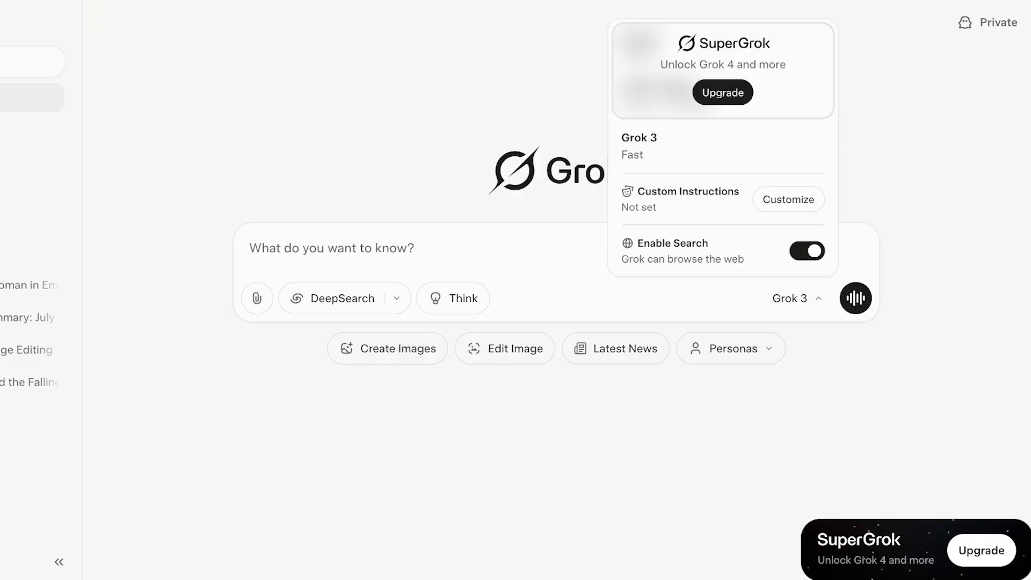
- Compare yearly and monthly SuperGrok prices and start the monthly US$30 upgrade
click(723, 92)
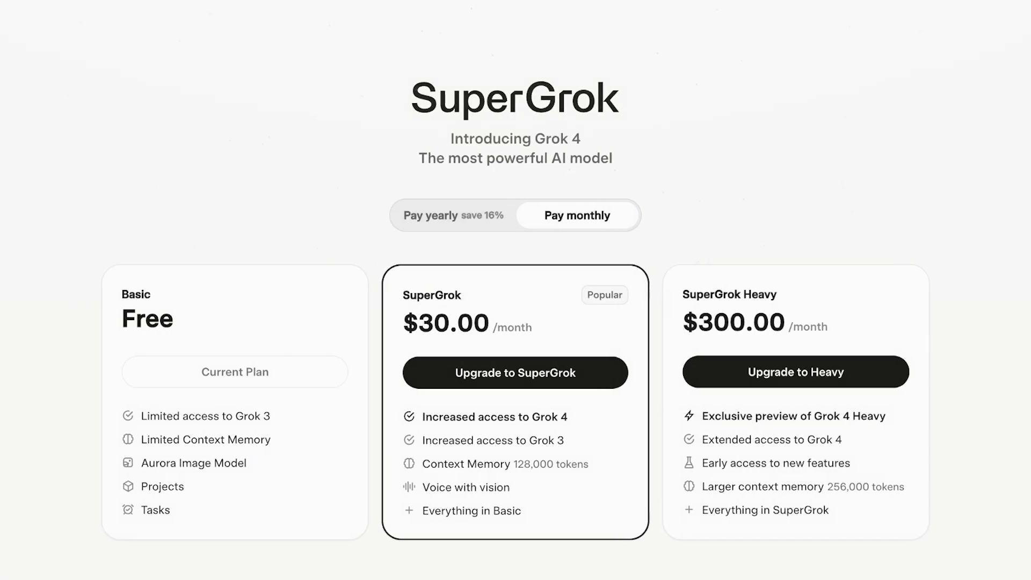
click(454, 216)
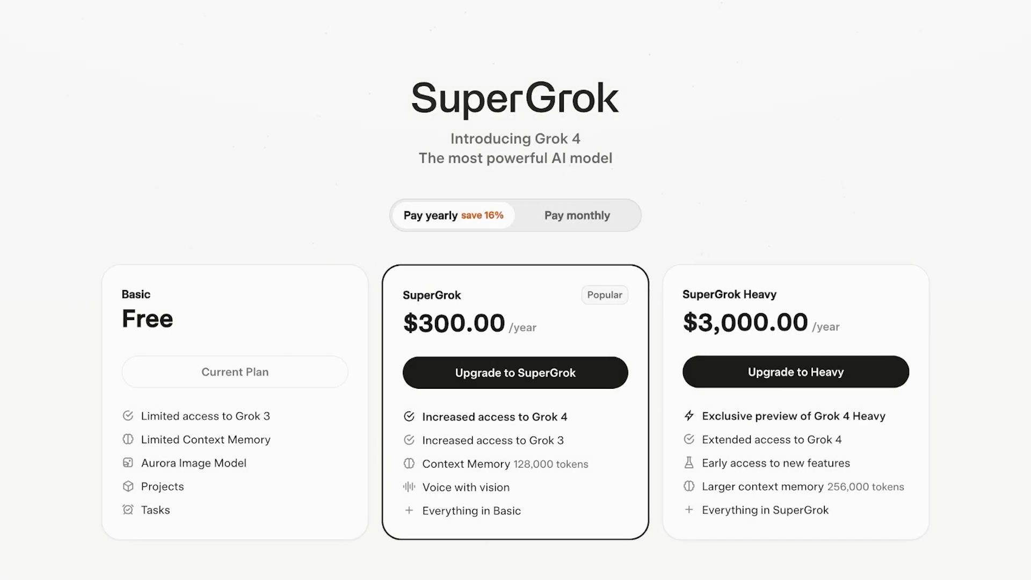
click(577, 215)
click(454, 214)
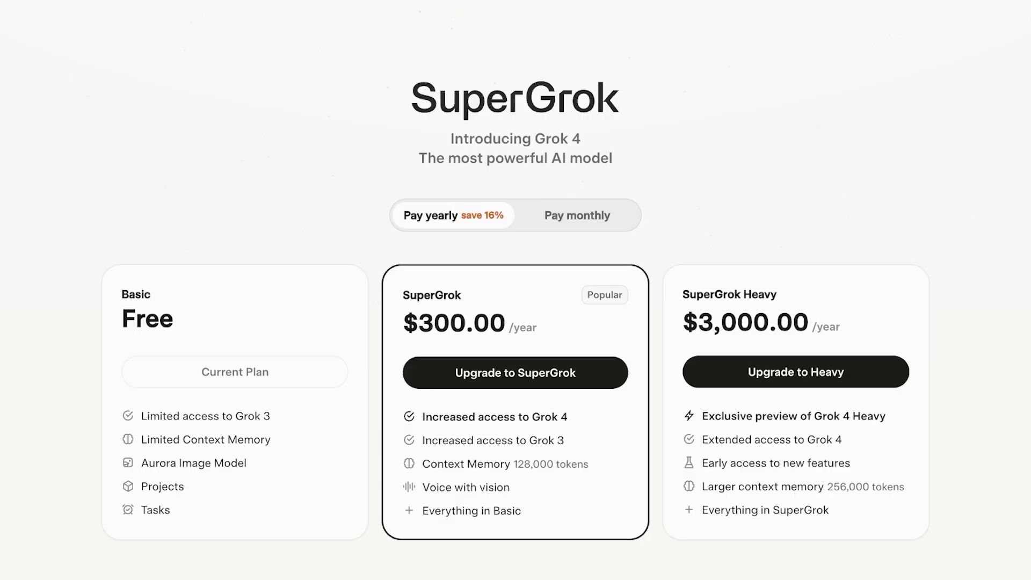
click(577, 216)
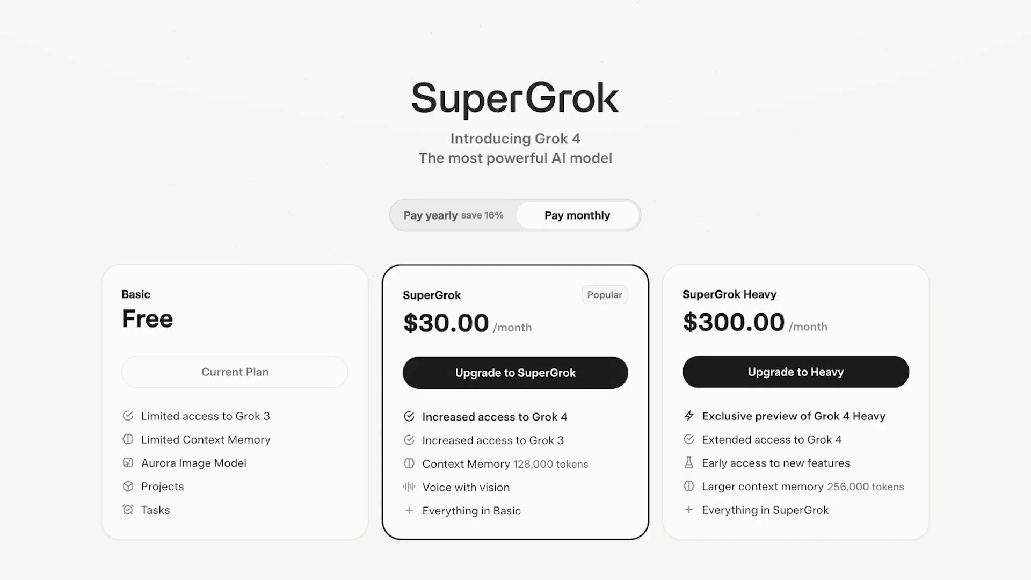
click(515, 372)
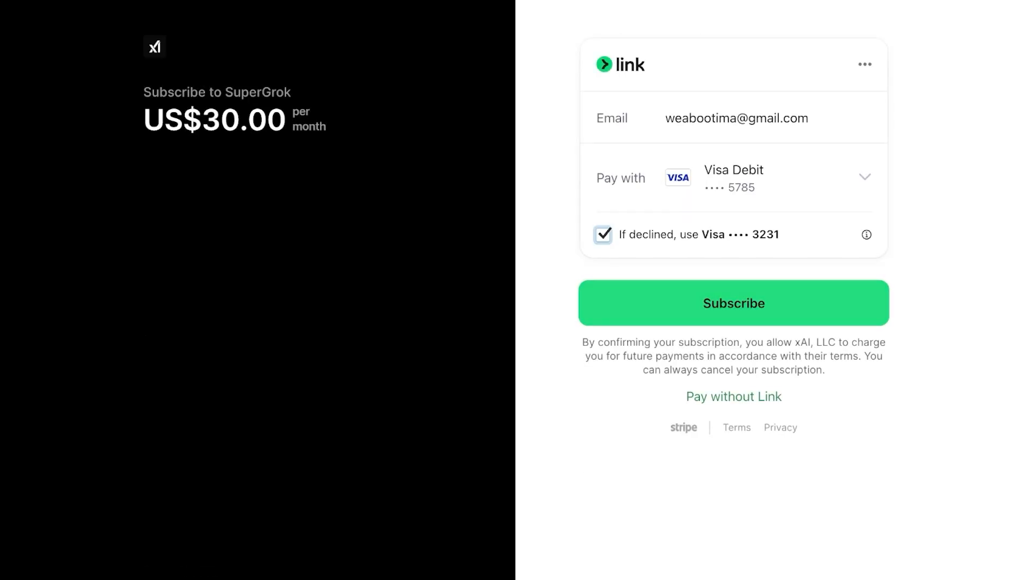
- Subscribe to SuperGrok at US$30.00 per month on Stripe Checkout with the backup card allowed
click(734, 303)
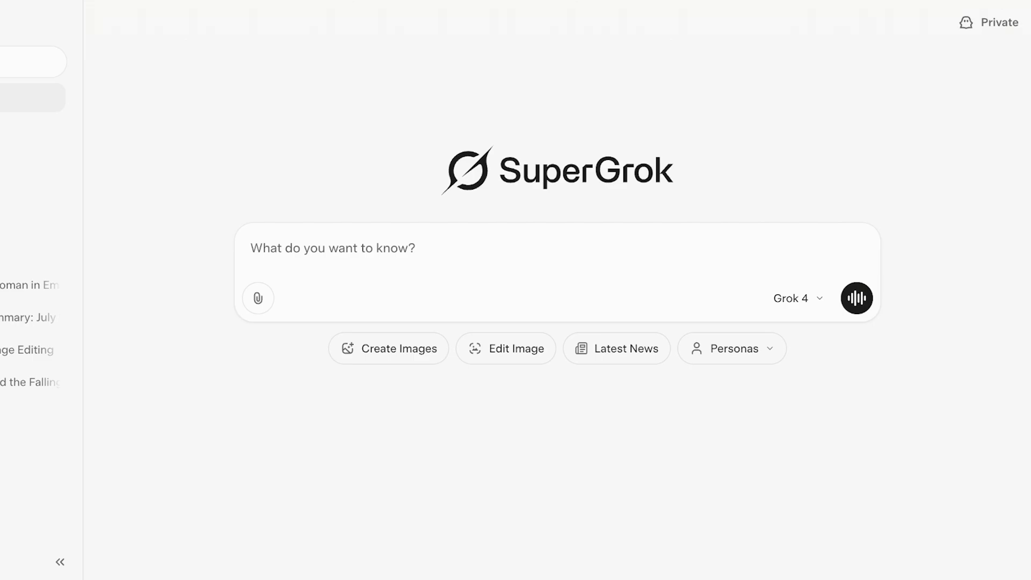
- Review the newly available models and keep Grok 4 as the answering model
click(797, 298)
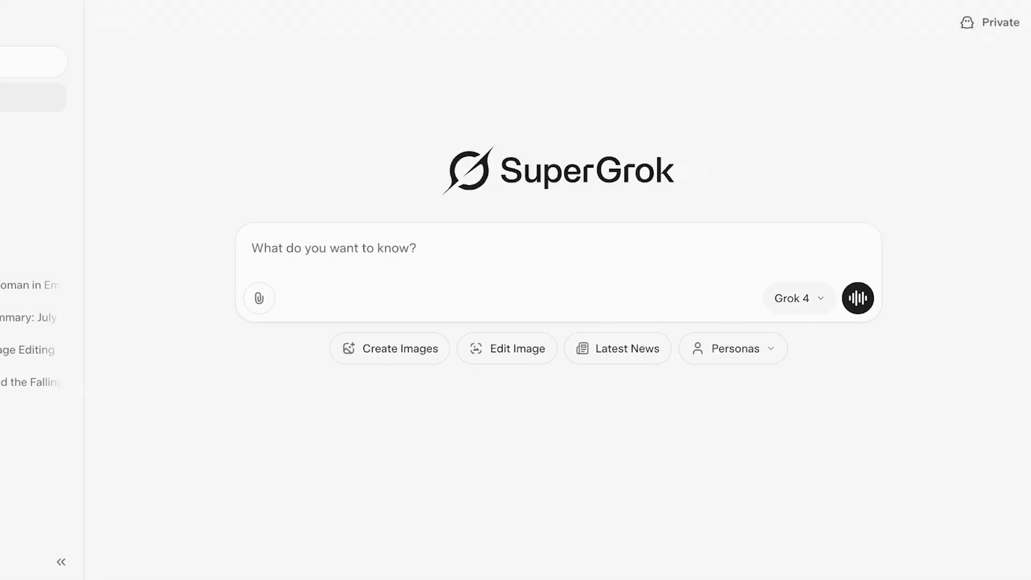
click(717, 440)
text(Find the literatur)
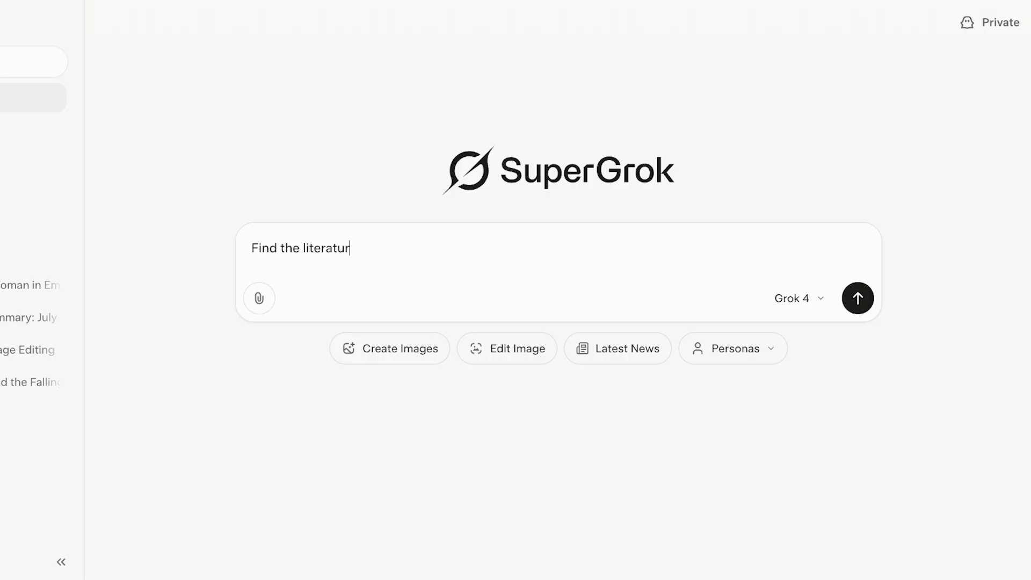
text(e gap for io)
text( psychology. Suggest)
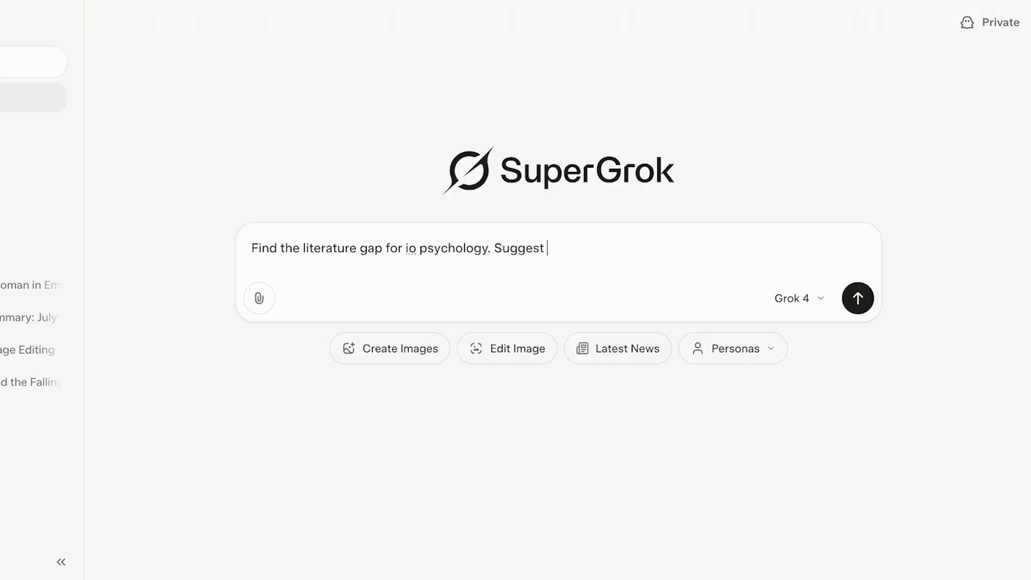
text( 3 varai)
- Write the IO psychology literature-gap and three-topic prompt, copy it, and send it to Grok 4
key(BackSpace)
key(BackSpace)
text(iable r)
text(esearch topic)
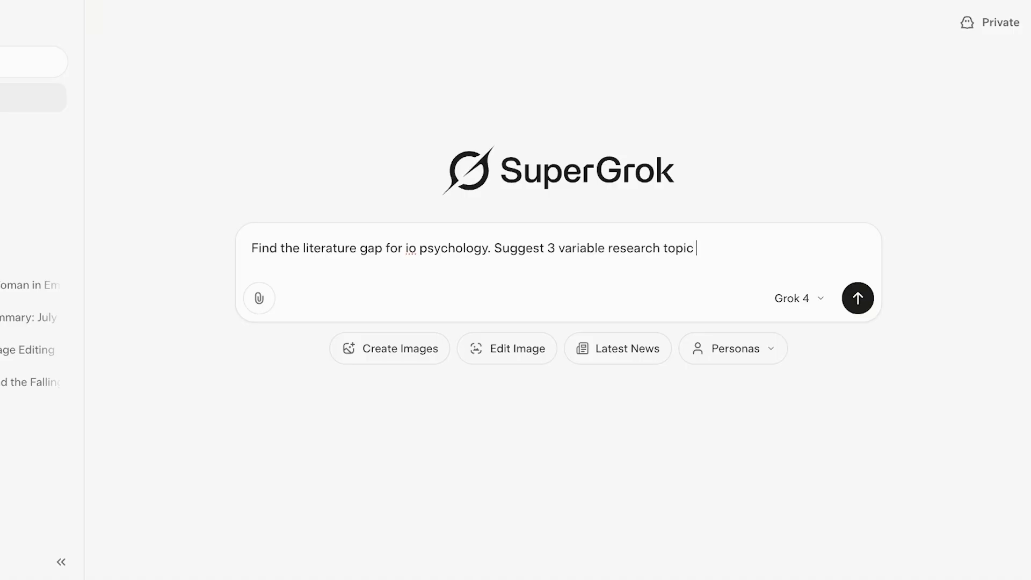
text(s  in)
text( this field and)
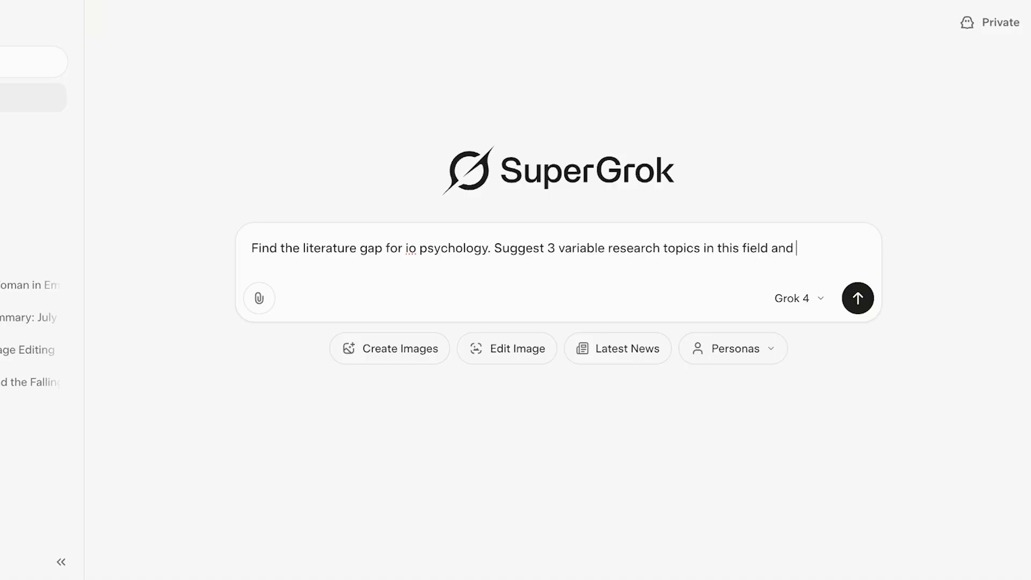
key(BackSpace)
key(BackSpace)
key(BackSpace)
key(BackSpace)
key(BackSpace)
text(. Makw)
key(BackSpace)
key(BackSpace)
key(BackSpace)
key(BackSpace)
key(BackSpace)
text(for qu)
text(anitative sut)
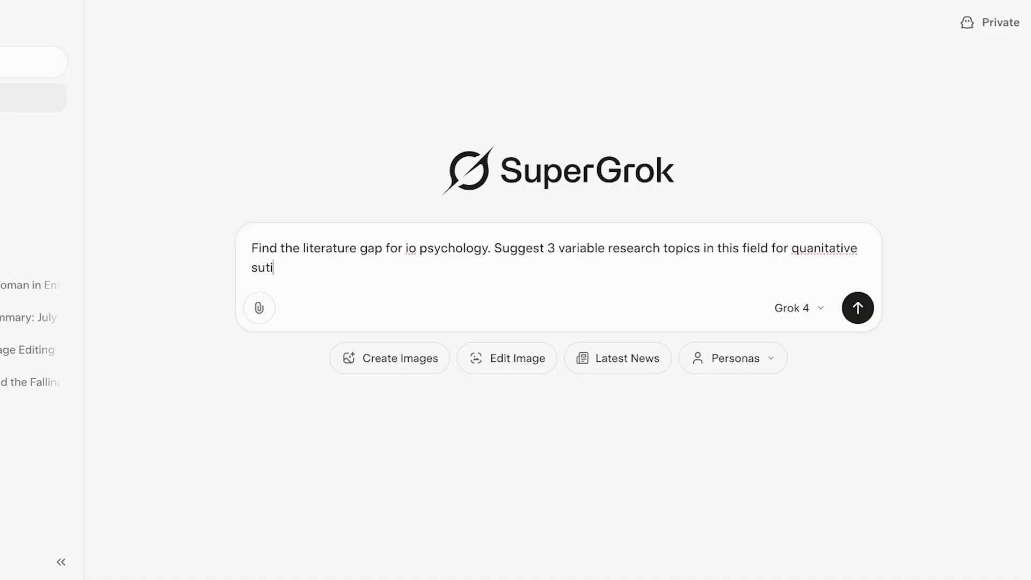
key(BackSpace)
key(BackSpace)
text(tu)
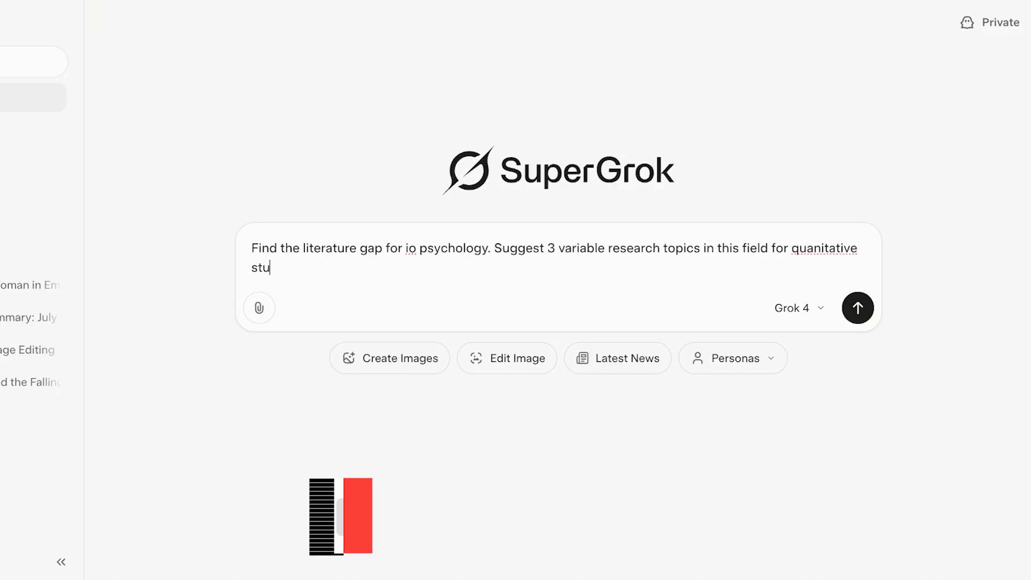
text(die)
text(s.)
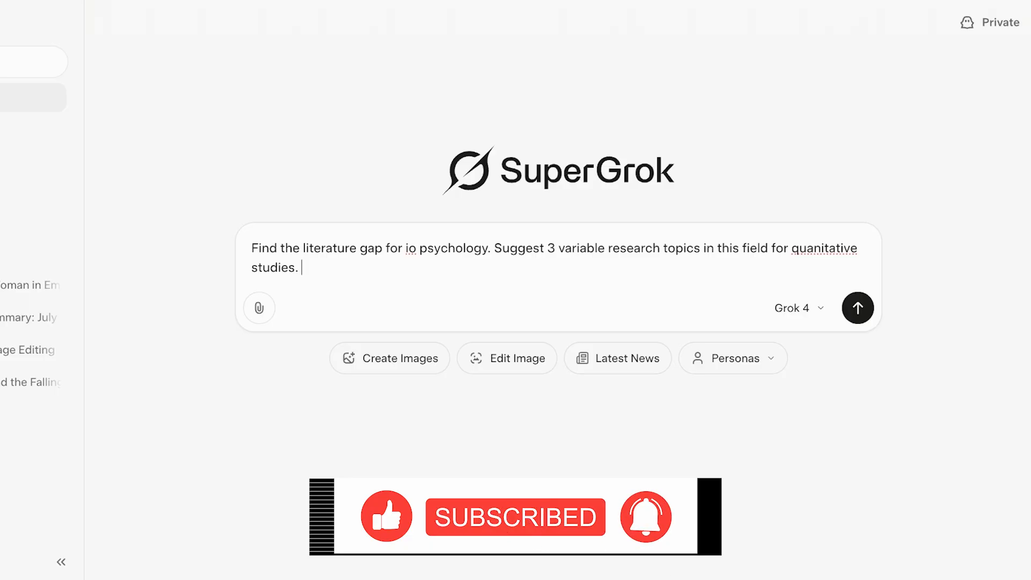
key(ctrl+a)
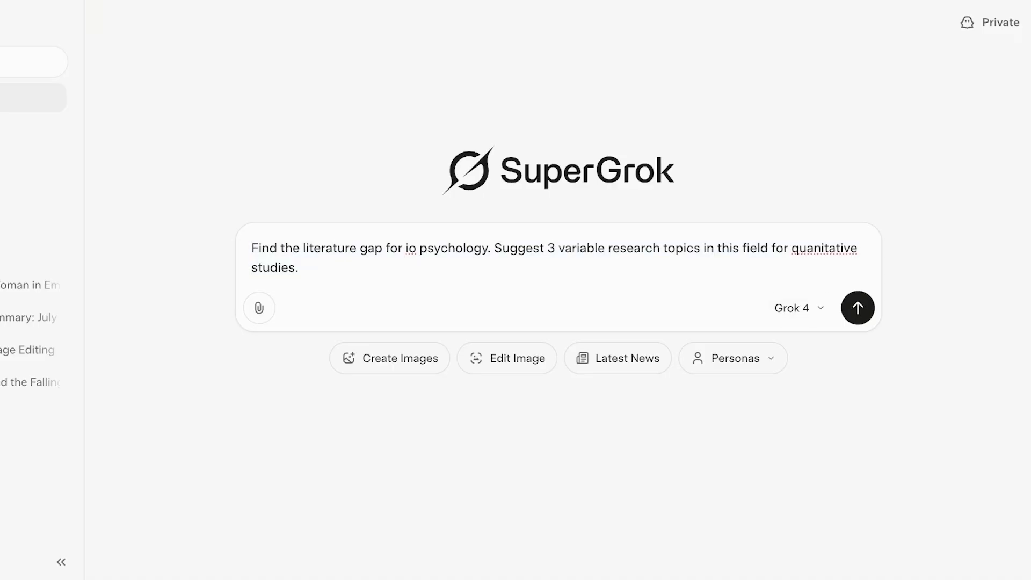
key(Return)
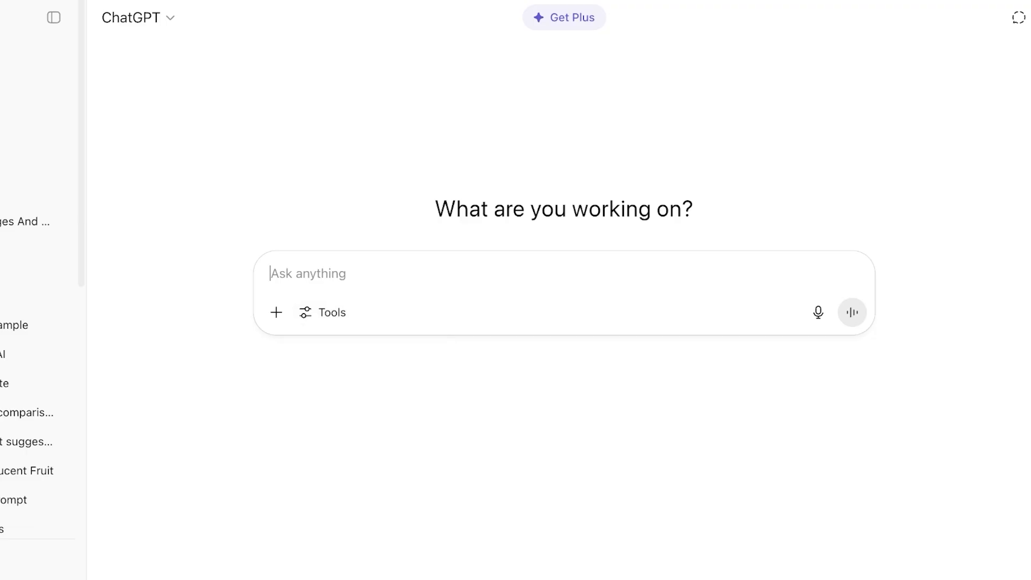
- Paste the copied IO psychology literature-gap prompt into ChatGPT and send it
text(Find the literature gap for io psychology. Suggest 3 variable research topics in this field for quanitative studies.)
key(Return)
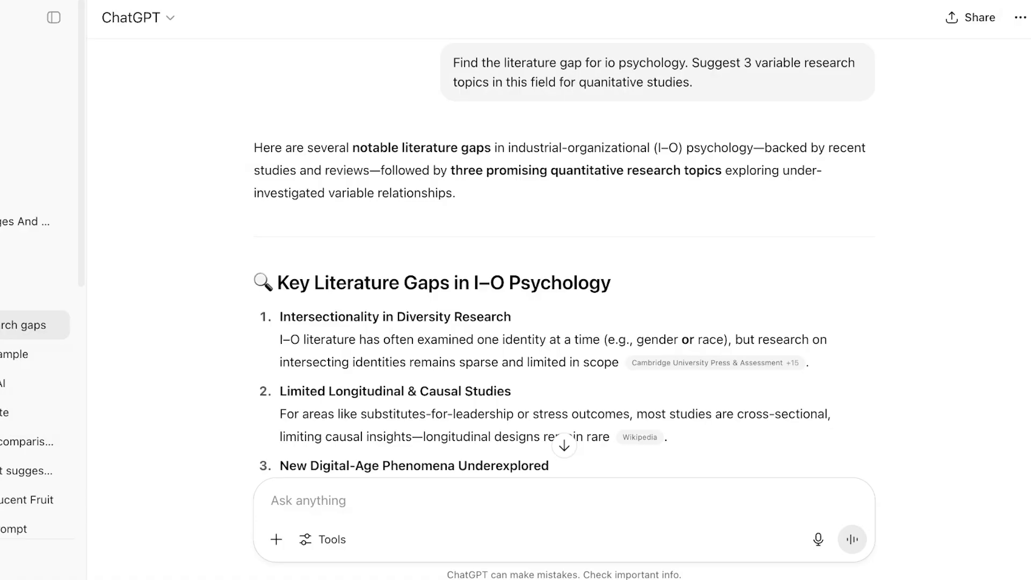
scroll(564, 323, down, 3)
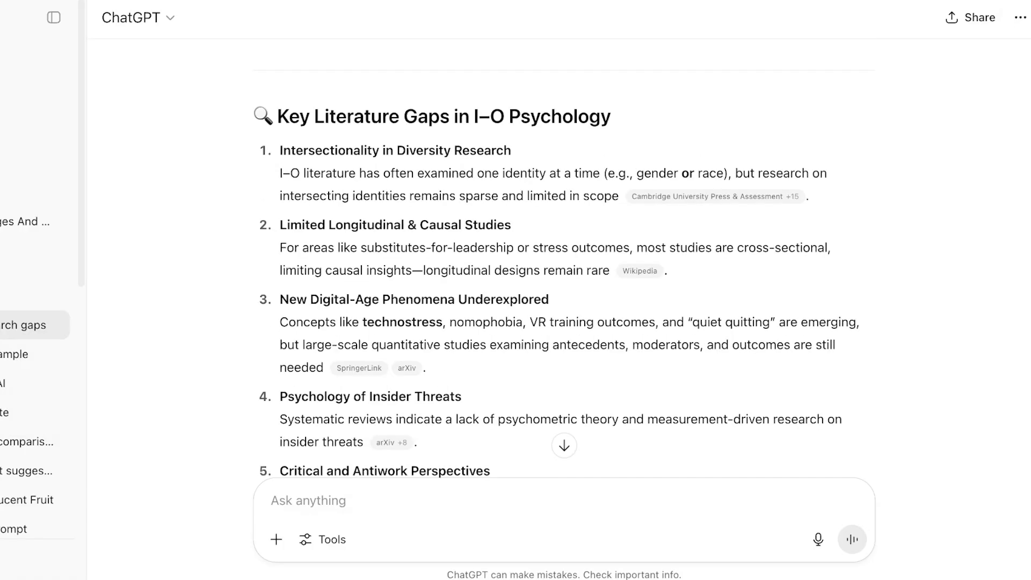
scroll(563, 282, down, 2)
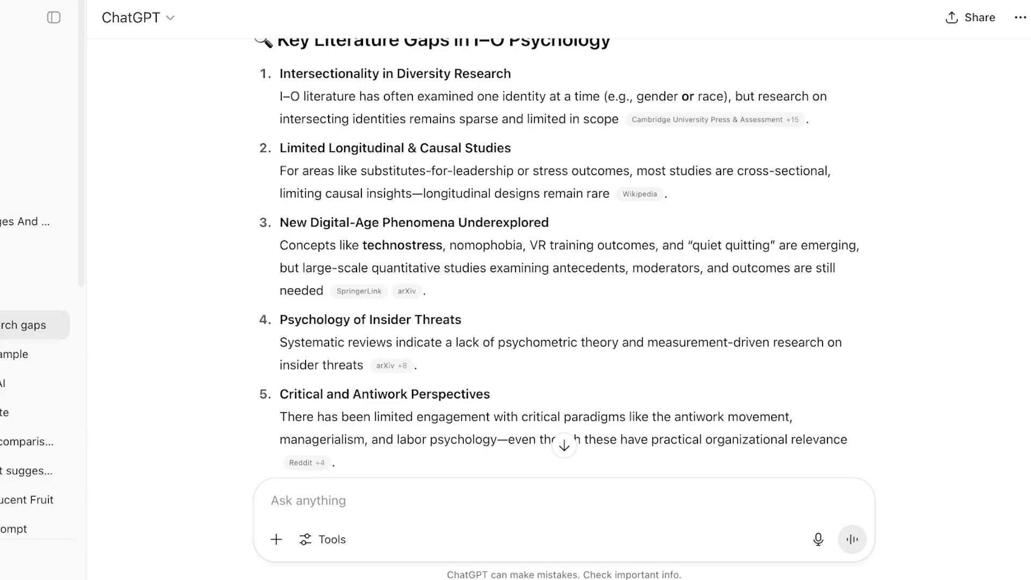
scroll(564, 282, down, 1)
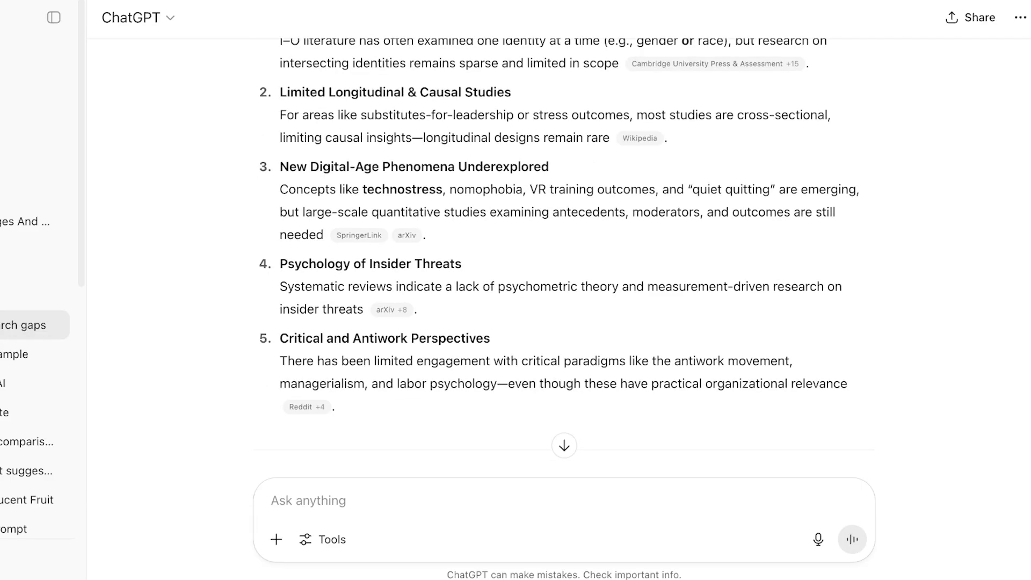
scroll(564, 282, down, 1)
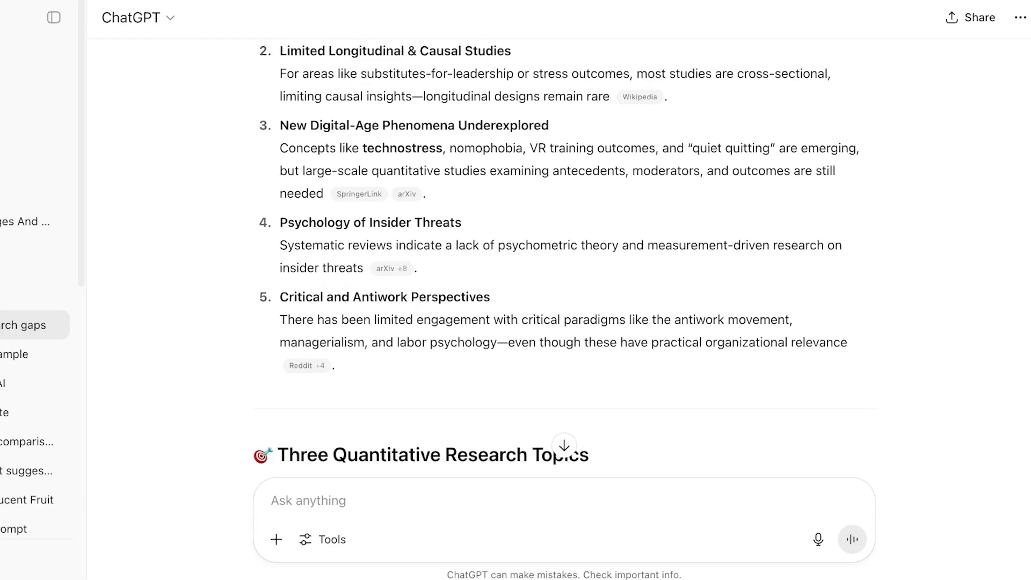
scroll(564, 282, down, 5)
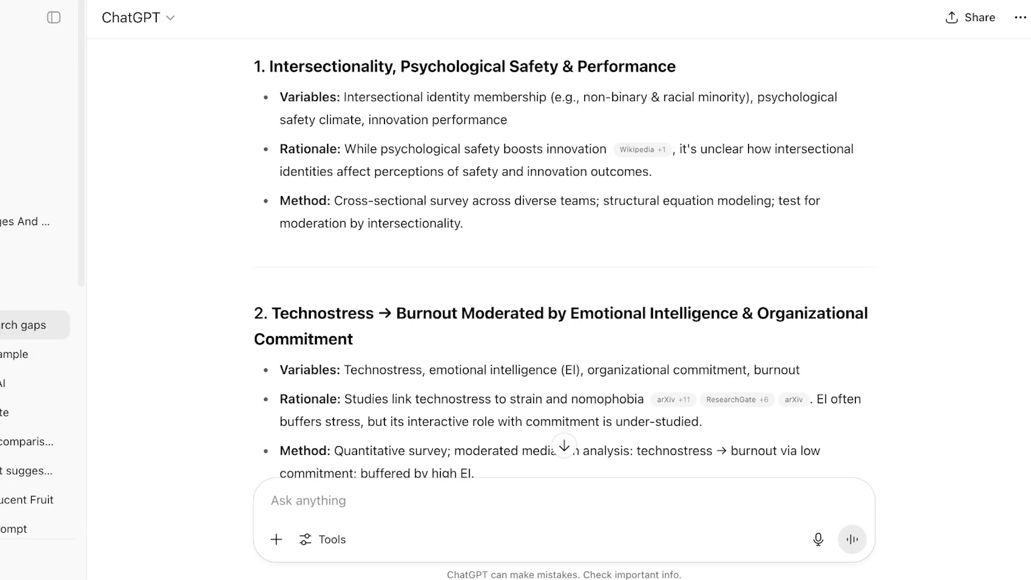
scroll(564, 282, up, 1)
scroll(564, 283, down, 3)
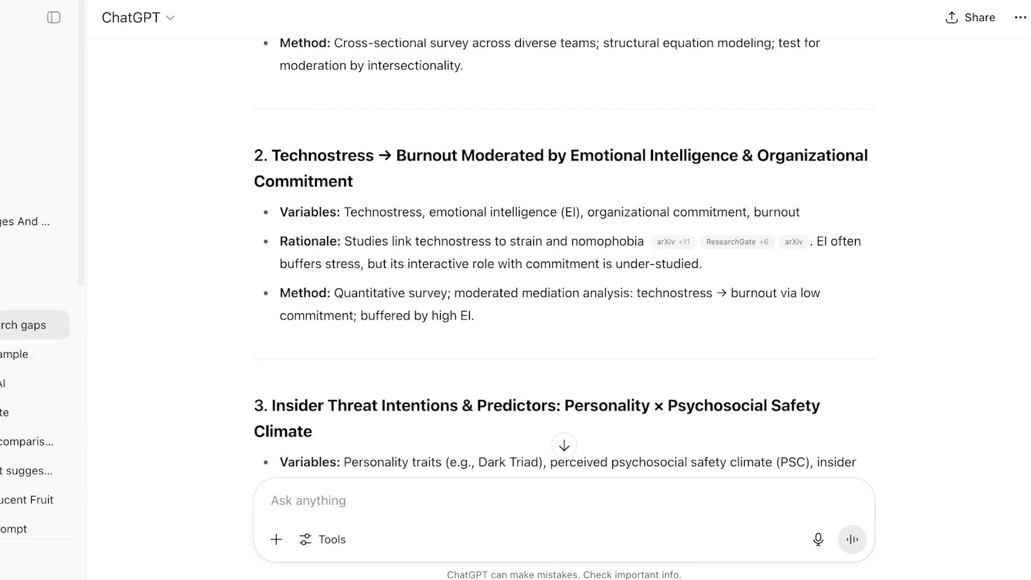
scroll(564, 283, down, 2)
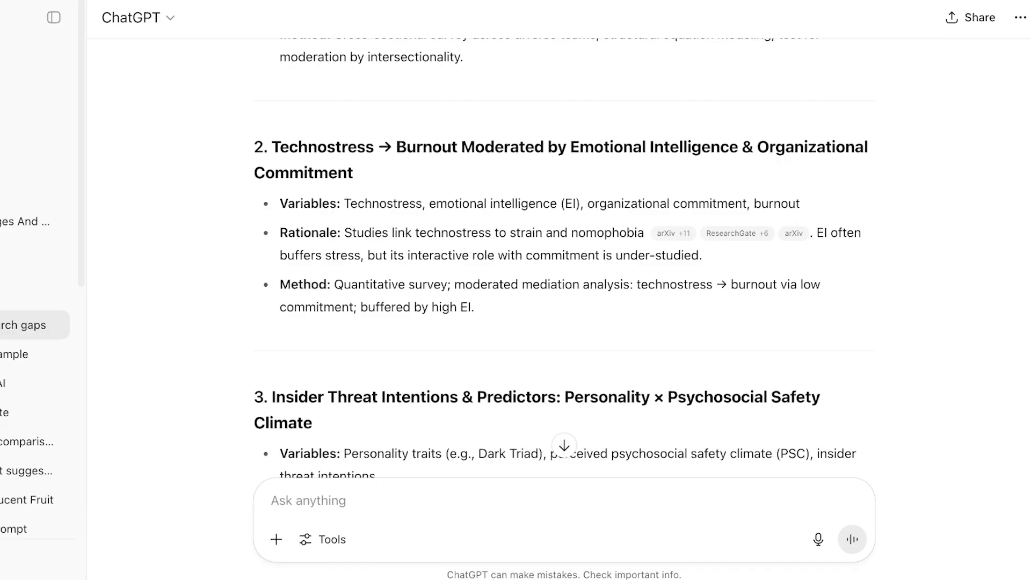
scroll(564, 282, down, 3)
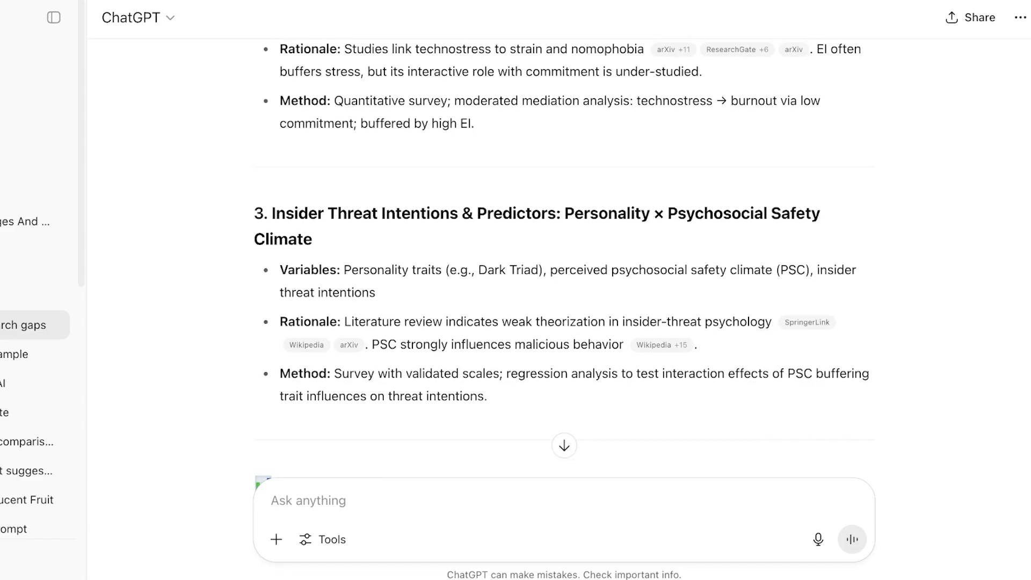
scroll(563, 282, down, 3)
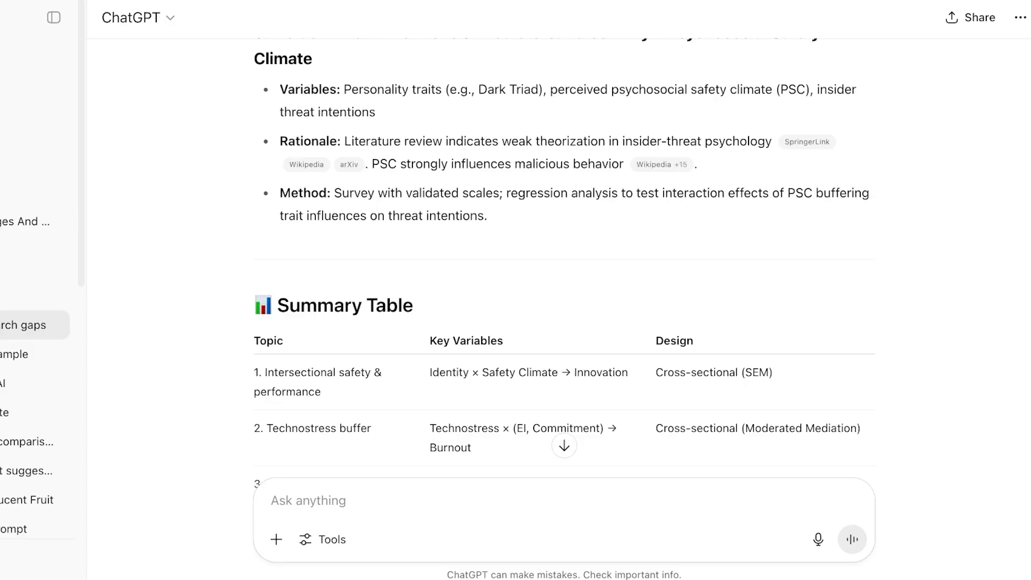
scroll(564, 281, down, 3)
scroll(564, 282, down, 2)
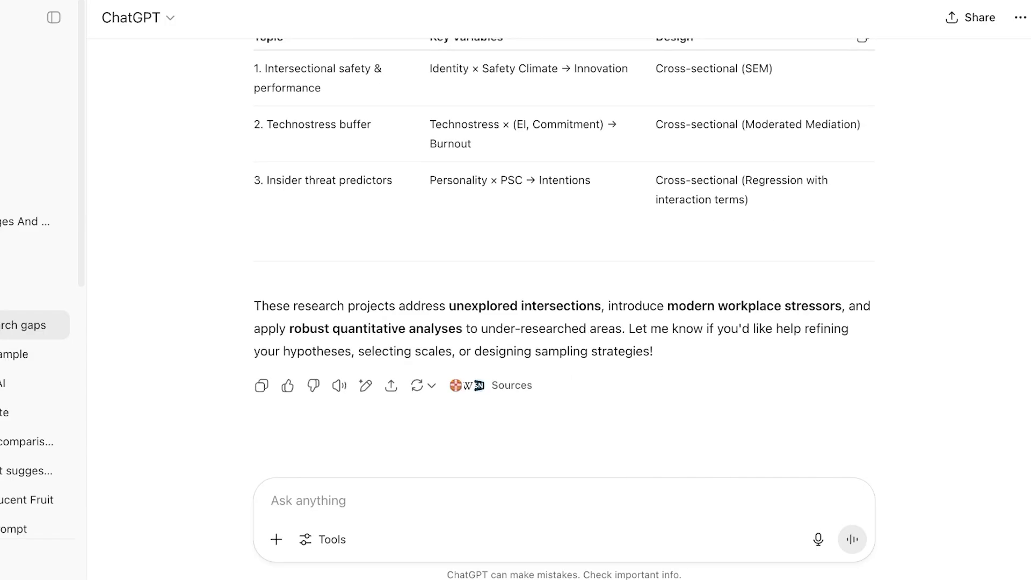
scroll(565, 281, up, 2)
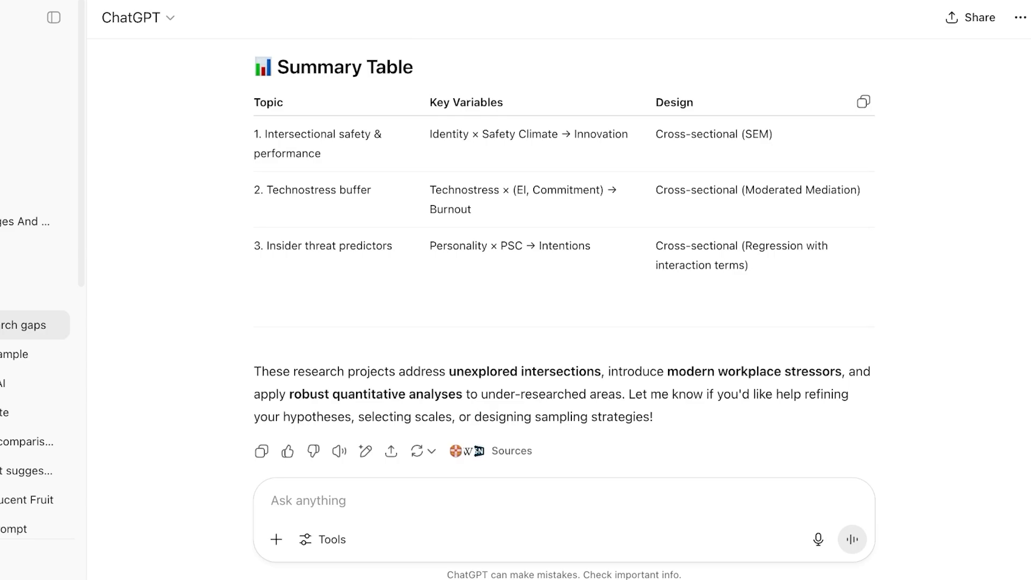
drag(306, 190, 440, 190)
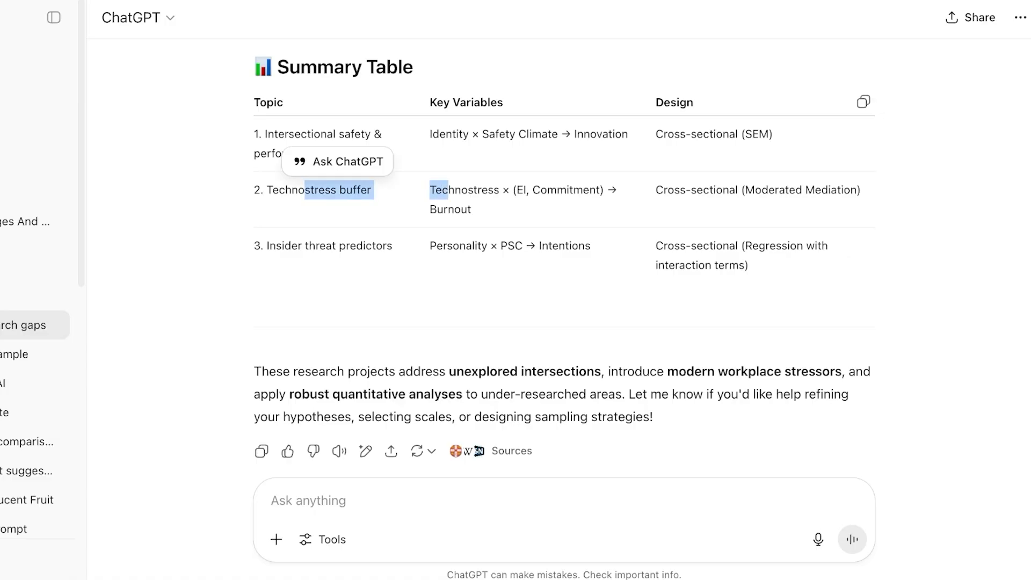
click(484, 306)
drag(337, 245, 391, 245)
click(484, 306)
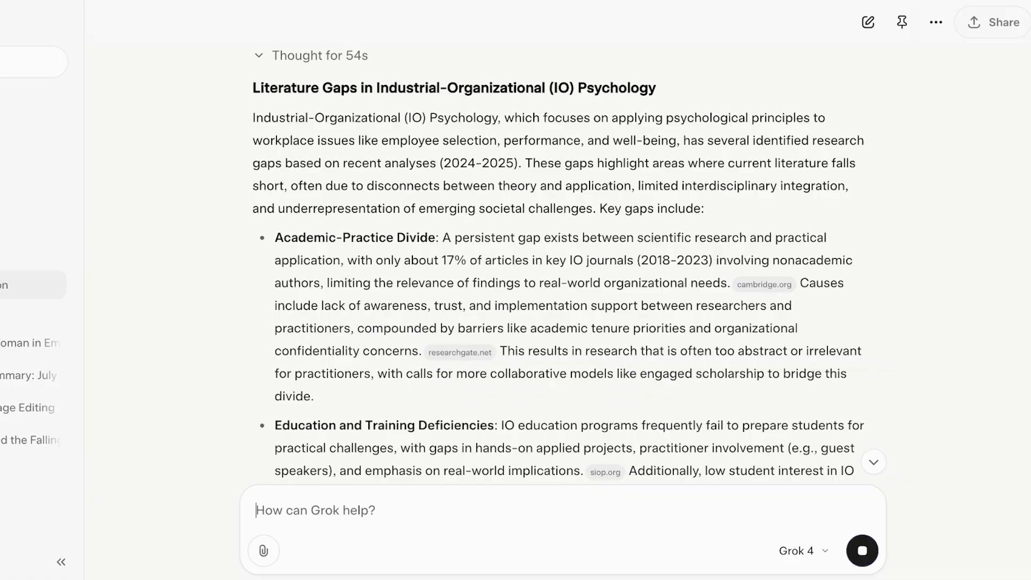
scroll(564, 290, down, 2)
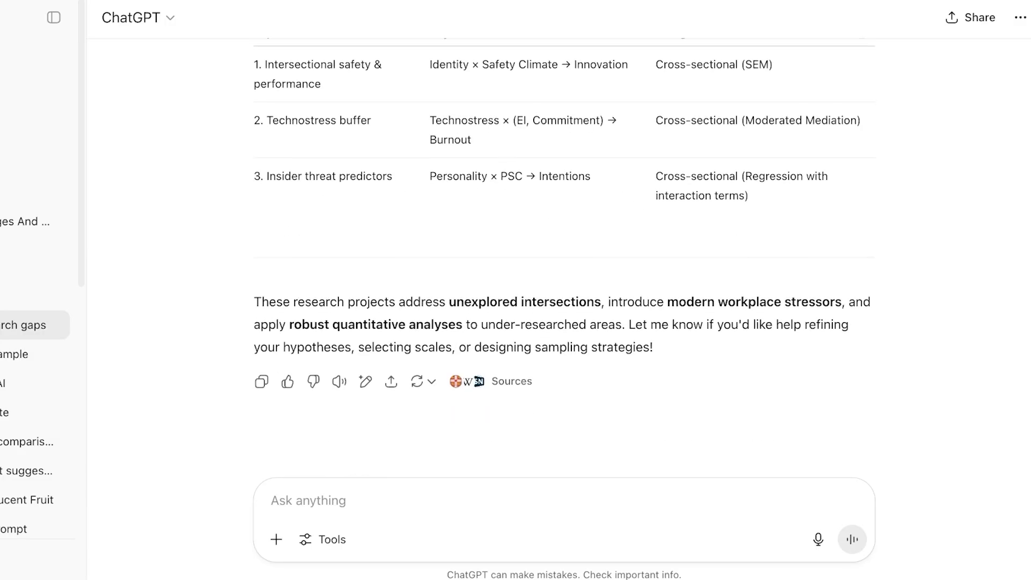
scroll(564, 290, up, 1)
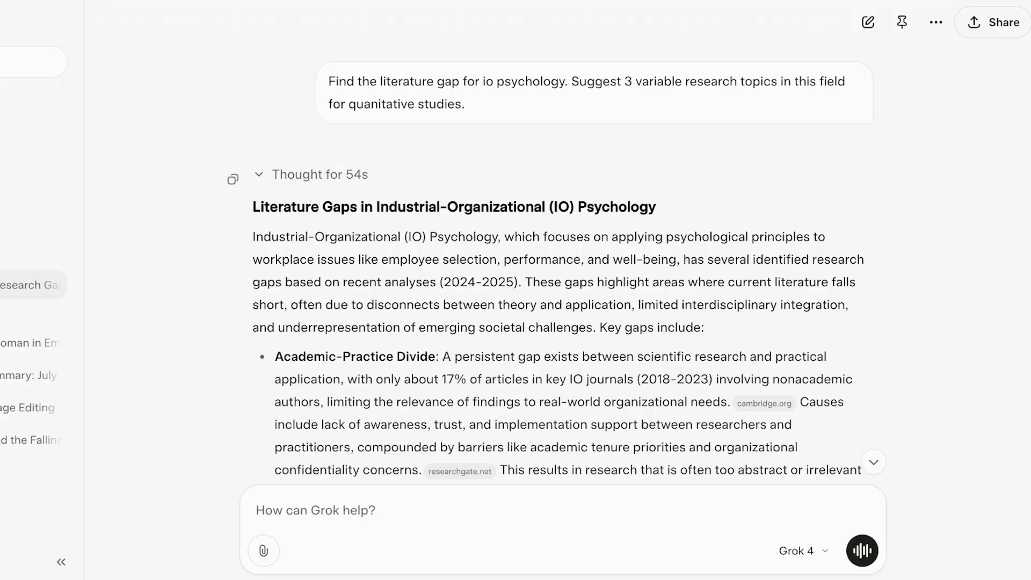
scroll(563, 290, down, 8)
scroll(564, 290, up, 3)
scroll(564, 291, up, 3)
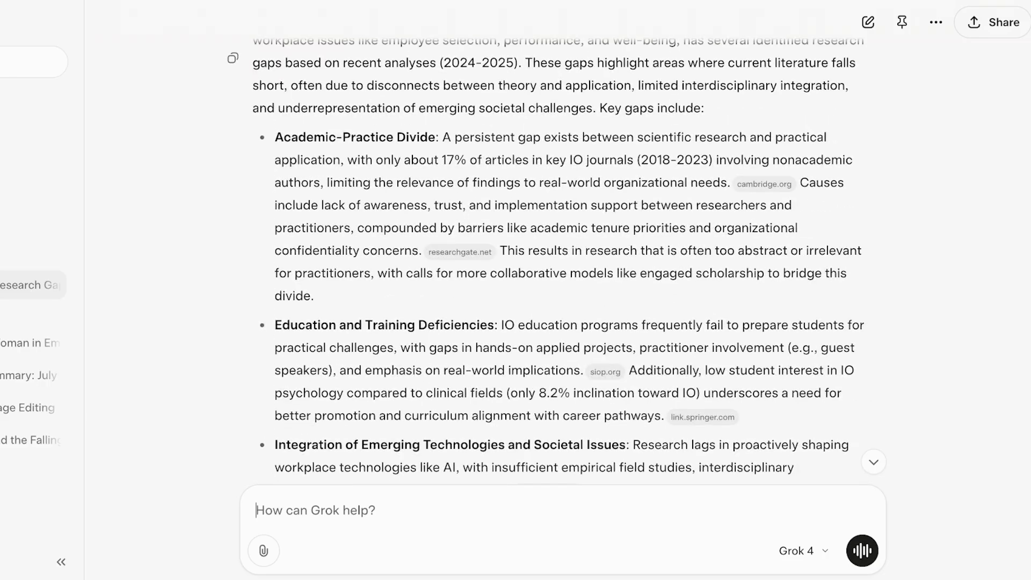
scroll(564, 290, down, 2)
scroll(564, 290, down, 2)
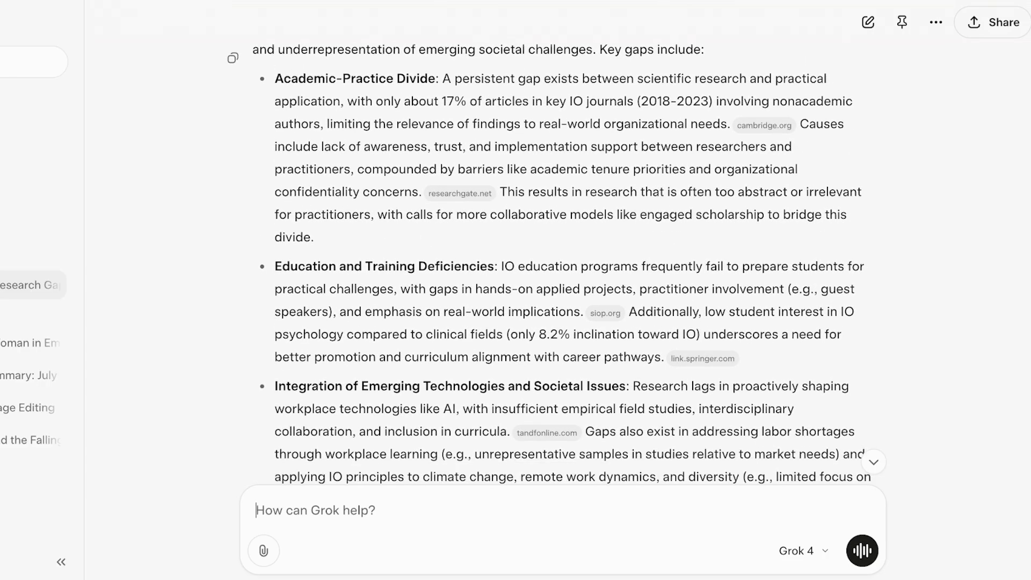
scroll(564, 290, down, 2)
scroll(564, 290, down, 1)
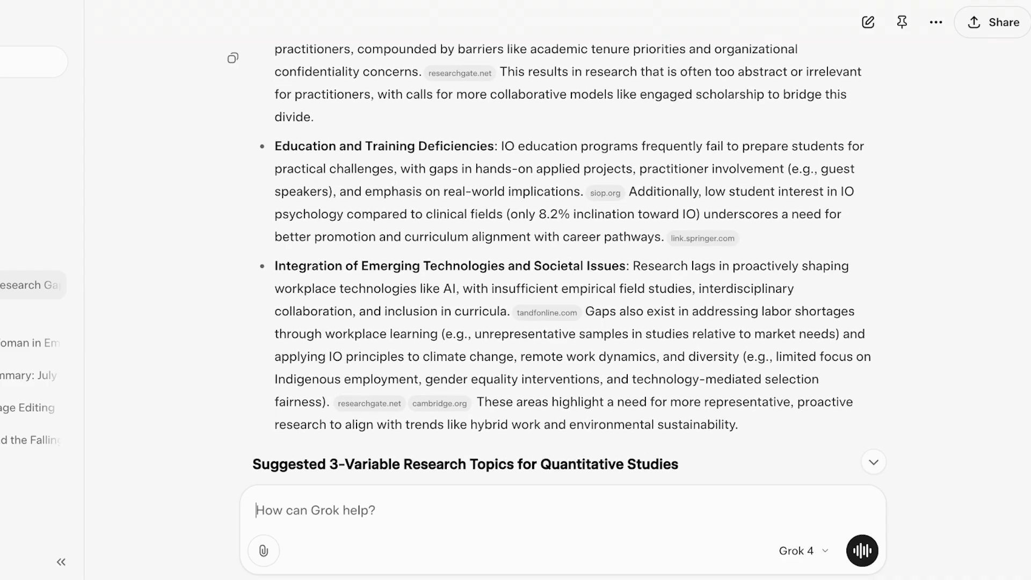
scroll(564, 290, down, 4)
scroll(564, 290, down, 3)
scroll(564, 291, up, 1)
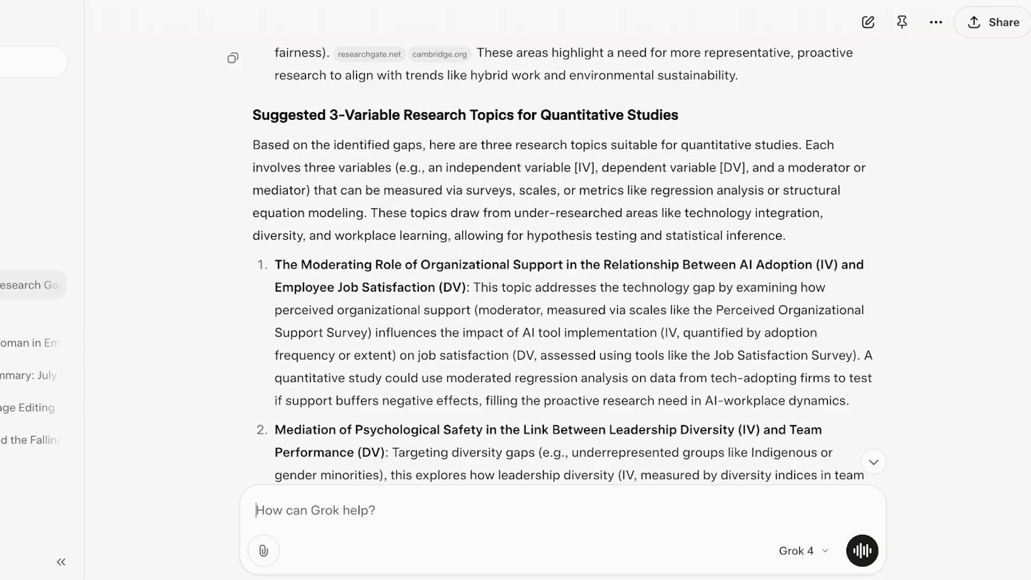
- Highlight the key variables in Grok's three topic titles: Organizational Support, AI Adoption, Psychological Safety, Leadership Diversity, Labor Skill Gaps
drag(275, 265, 850, 400)
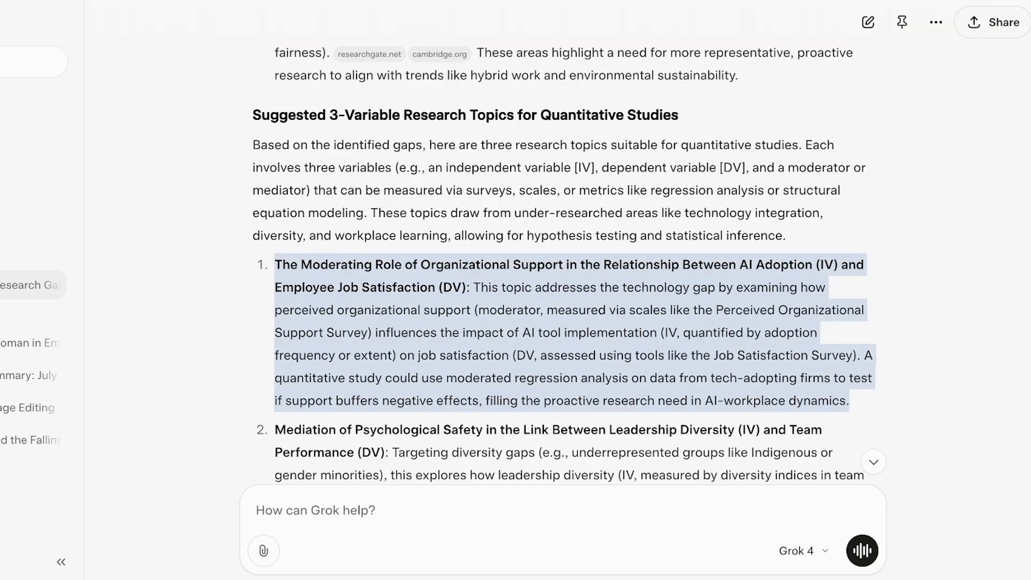
click(563, 338)
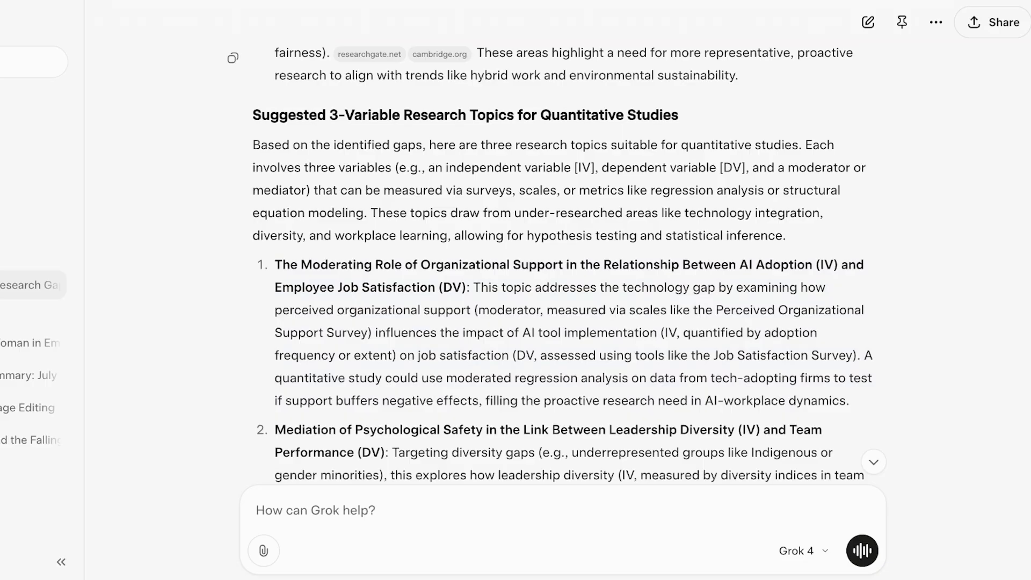
drag(274, 264, 466, 287)
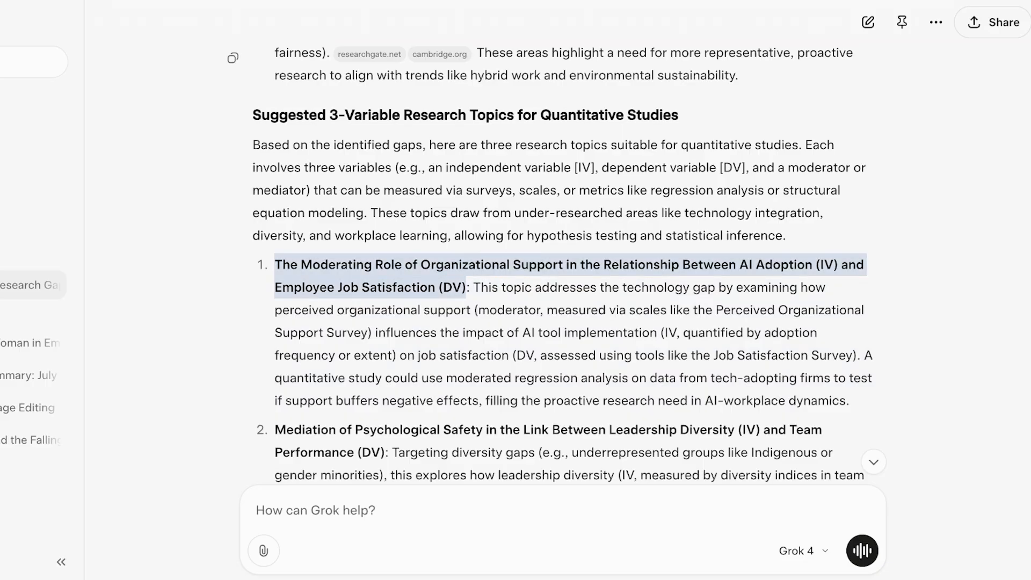
drag(432, 265, 612, 264)
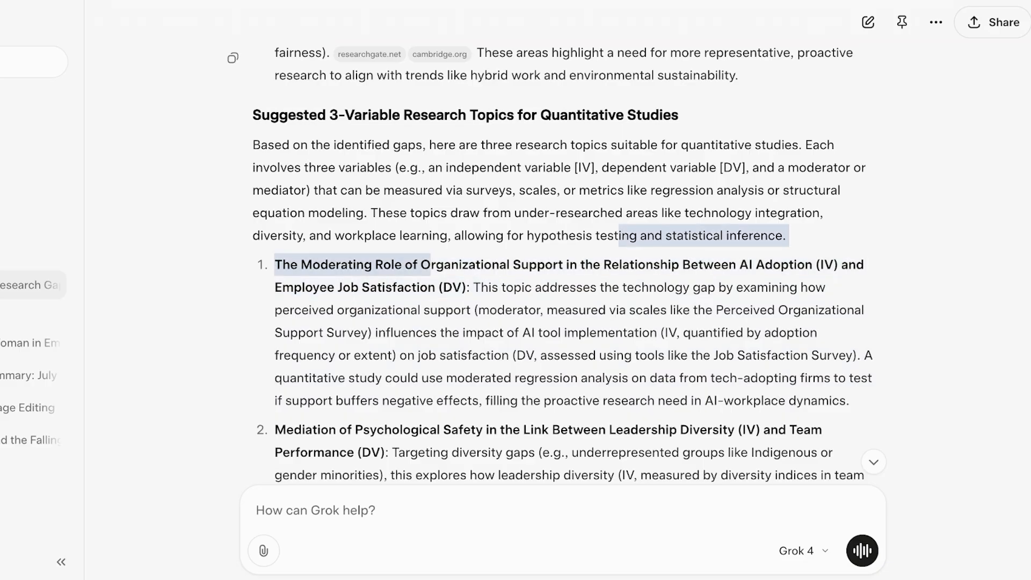
drag(750, 264, 838, 264)
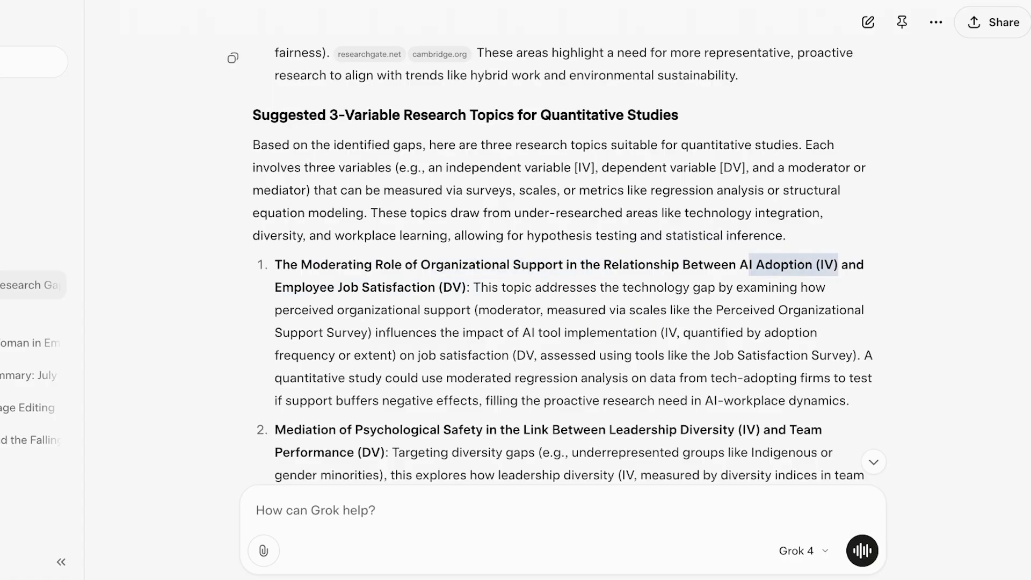
drag(275, 288, 500, 288)
scroll(565, 322, down, 3)
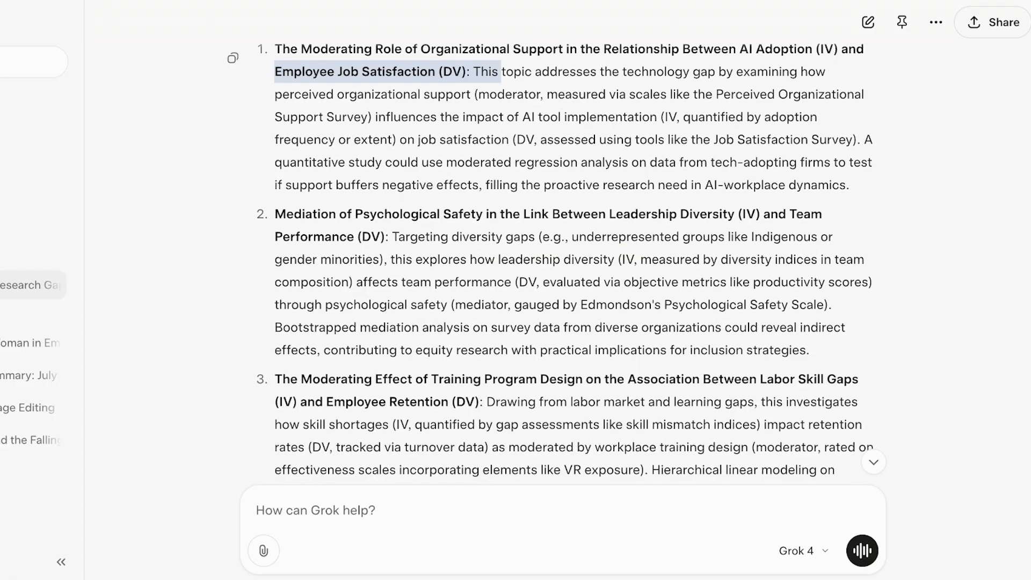
drag(378, 215, 471, 215)
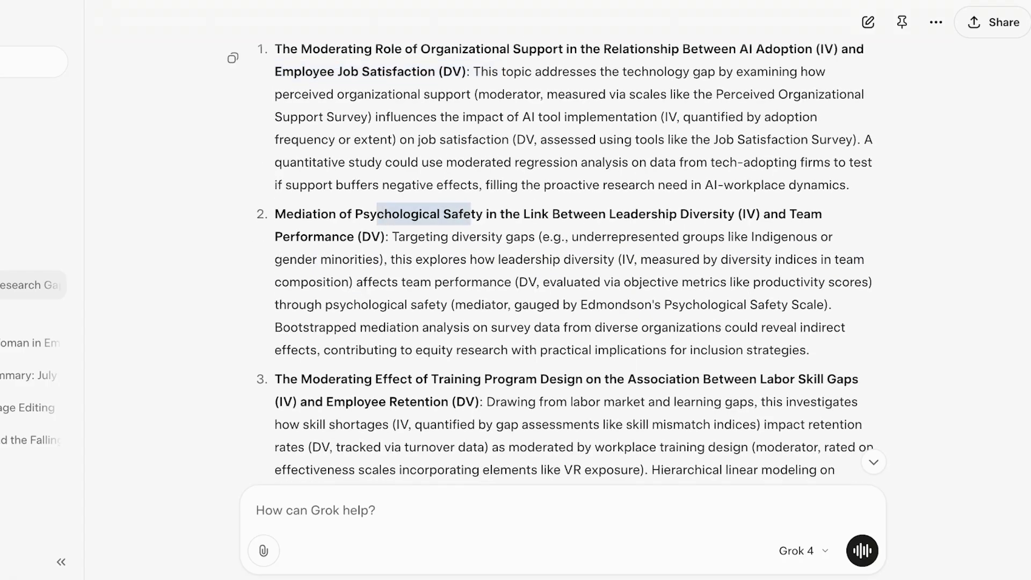
drag(615, 214, 707, 214)
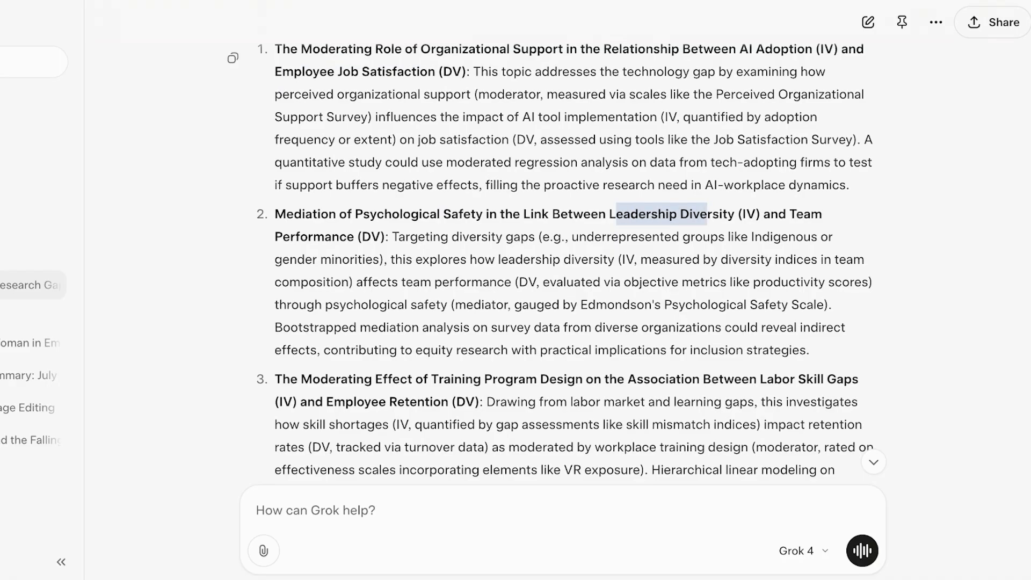
click(564, 323)
scroll(564, 323, down, 2)
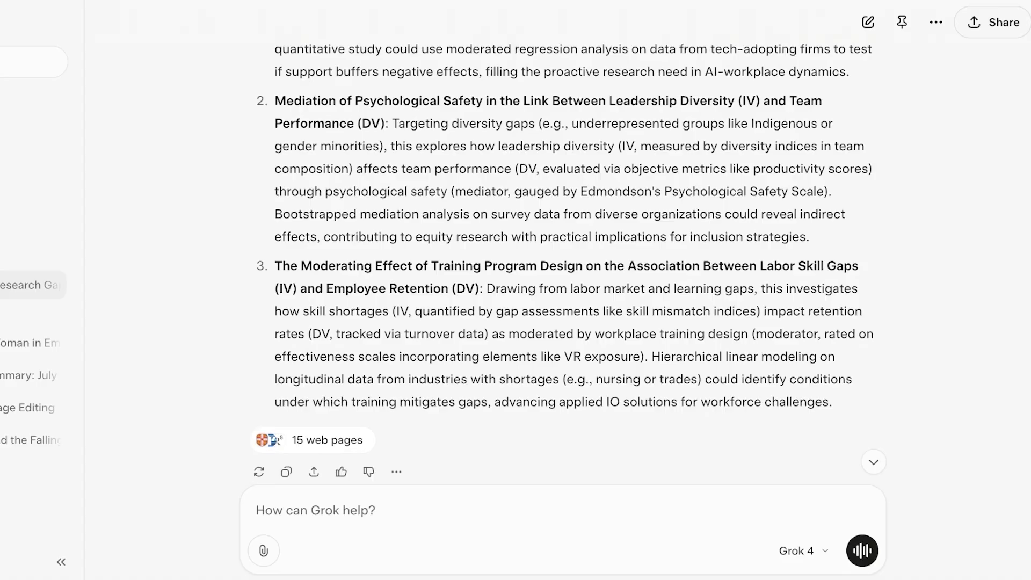
drag(643, 266, 859, 266)
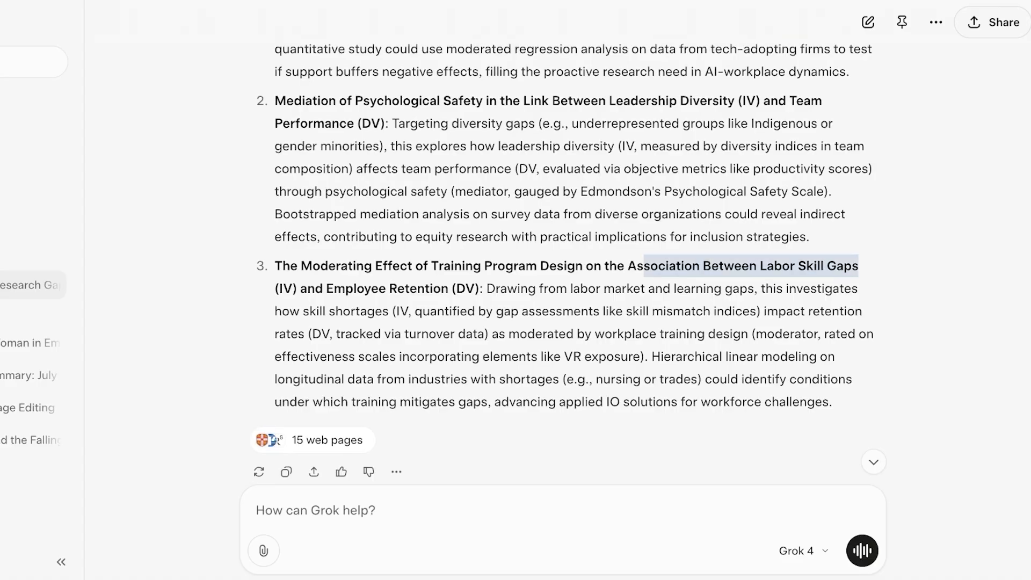
click(403, 288)
scroll(564, 283, up, 10)
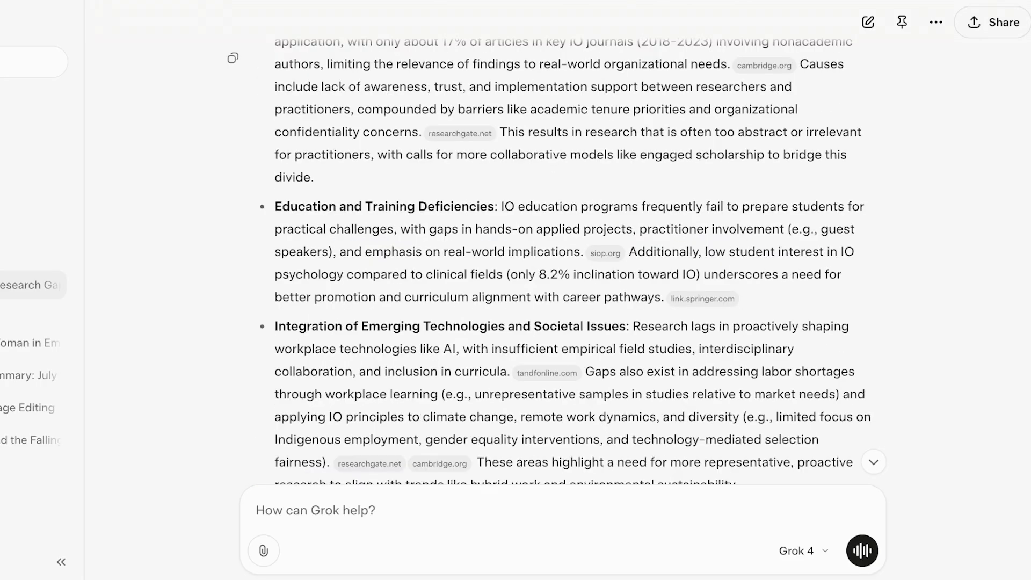
scroll(564, 282, up, 8)
scroll(564, 282, down, 10)
scroll(564, 282, up, 3)
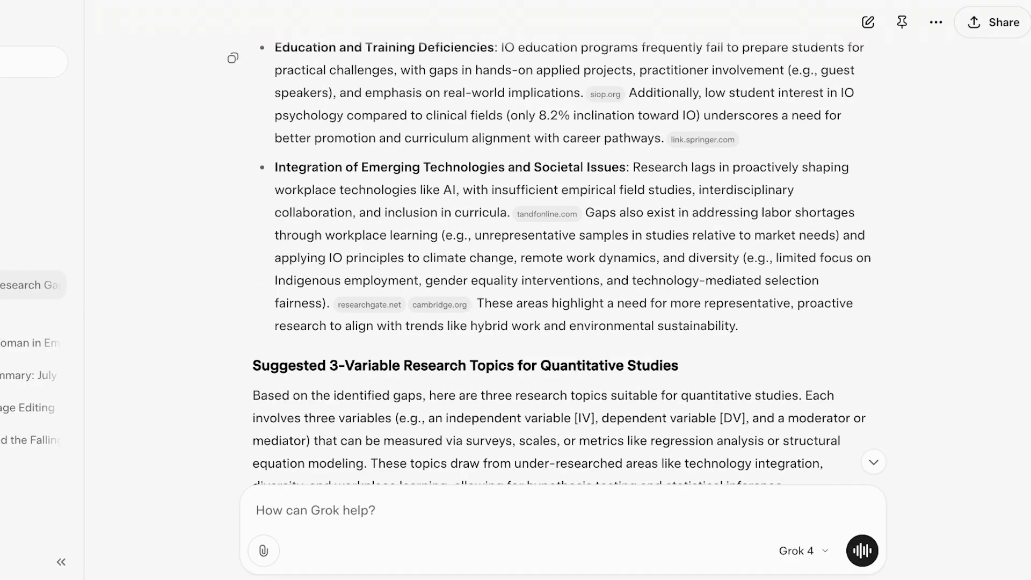
scroll(565, 282, down, 3)
scroll(563, 282, down, 5)
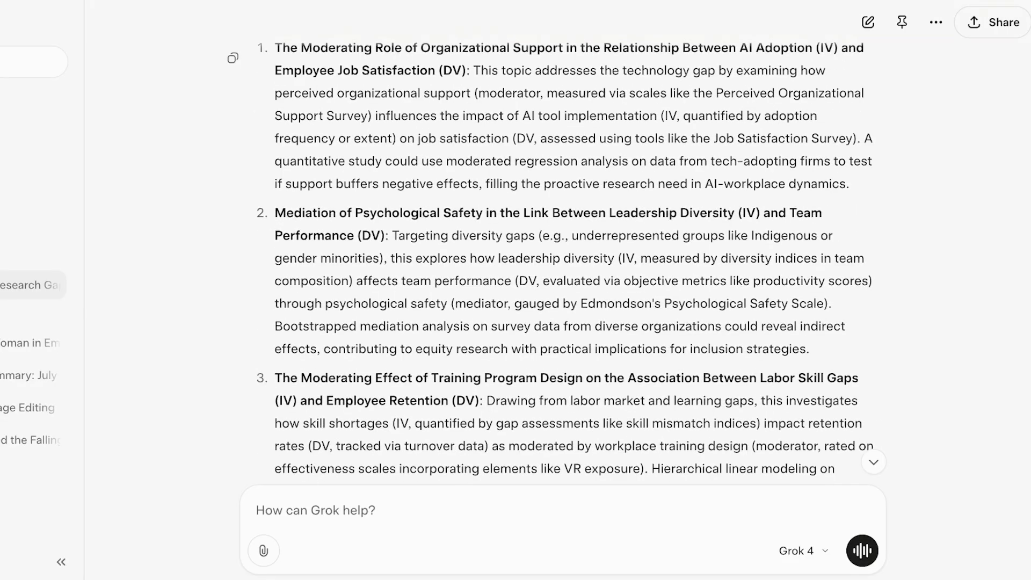
- Highlight topic 2's description on measuring leadership diversity and team performance
drag(400, 236, 605, 236)
drag(428, 258, 786, 258)
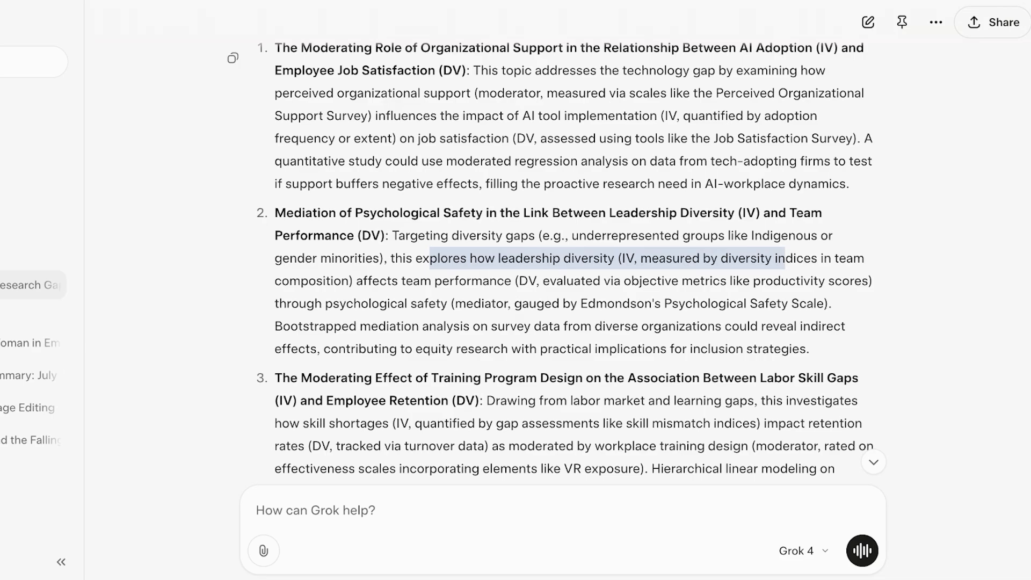
drag(442, 281, 528, 280)
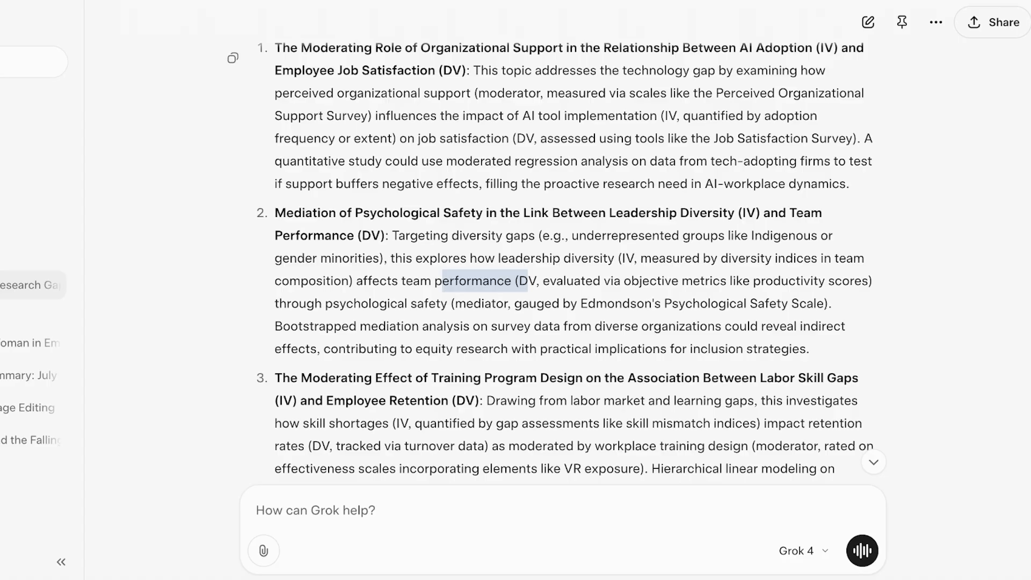
scroll(564, 282, up, 8)
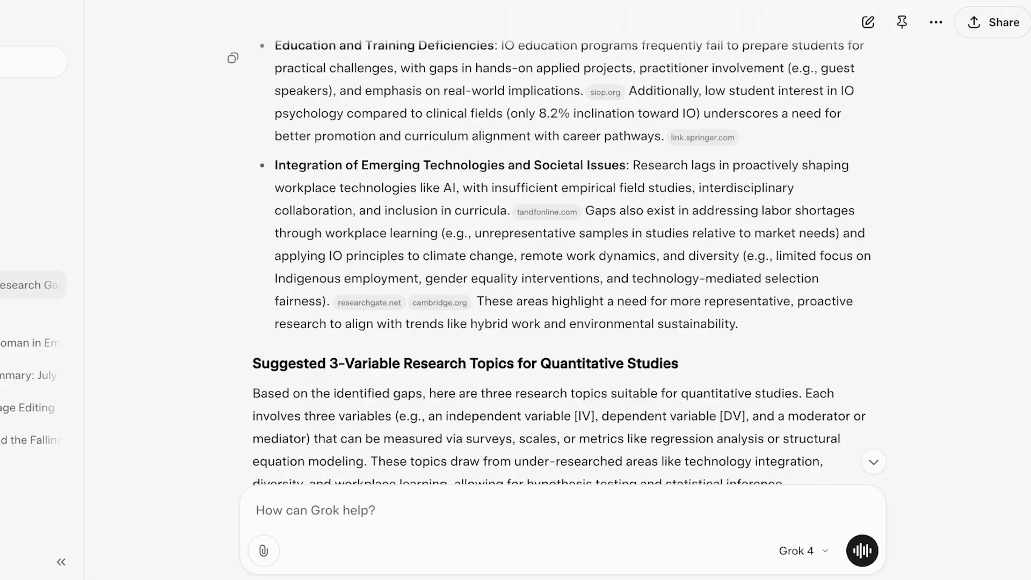
scroll(564, 282, down, 5)
scroll(564, 282, up, 5)
scroll(564, 282, up, 4)
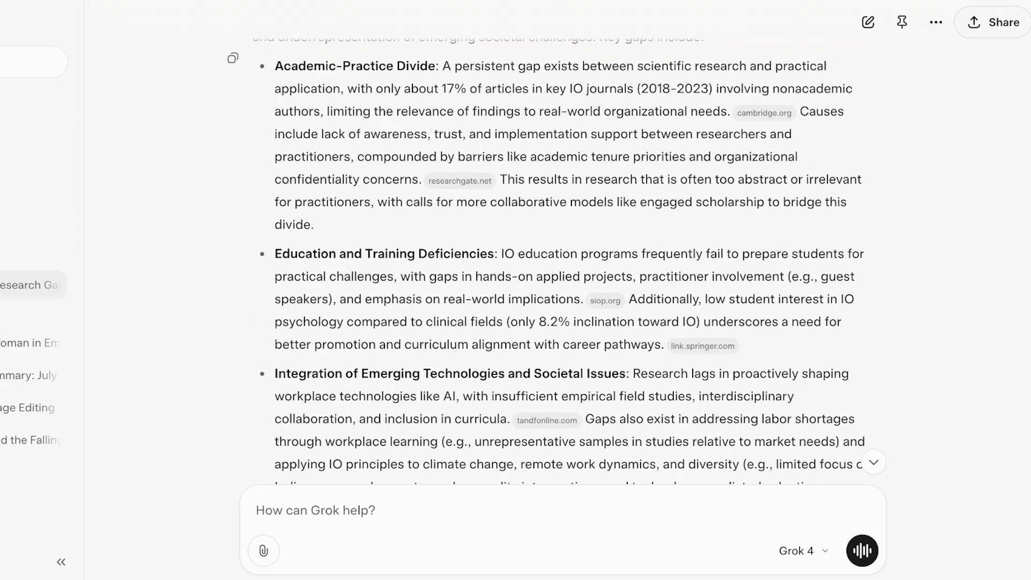
scroll(565, 282, down, 10)
scroll(563, 282, down, 1)
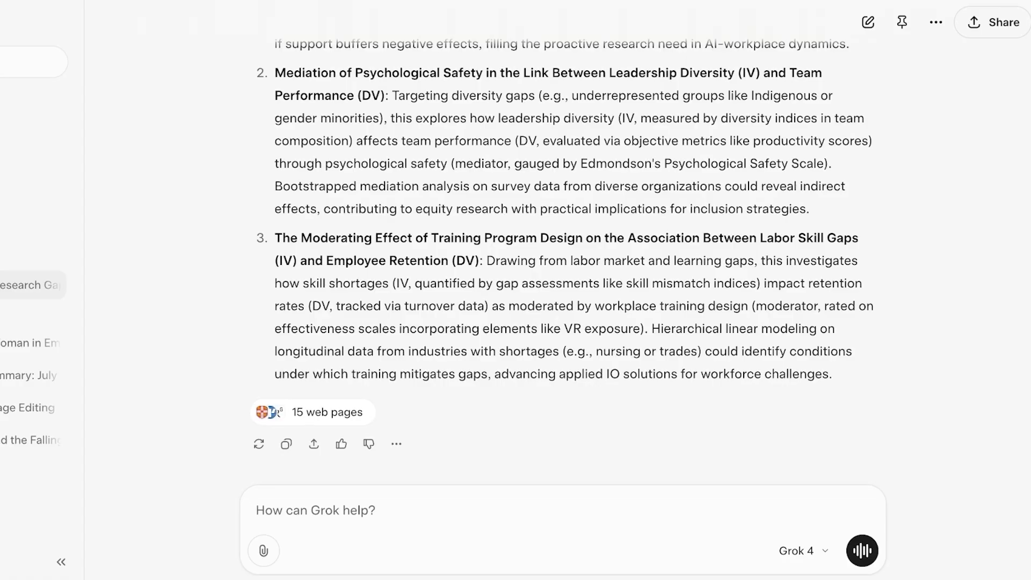
text(create a image )
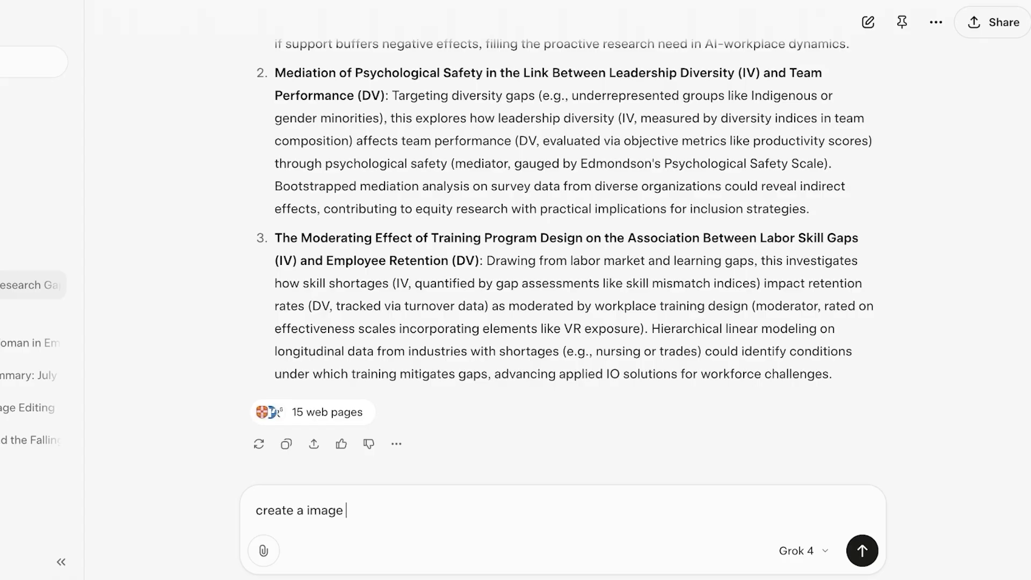
text(of a team working i)
text(n a office)
- Send Grok the request 'create a image of a team working in a office'
key(Return)
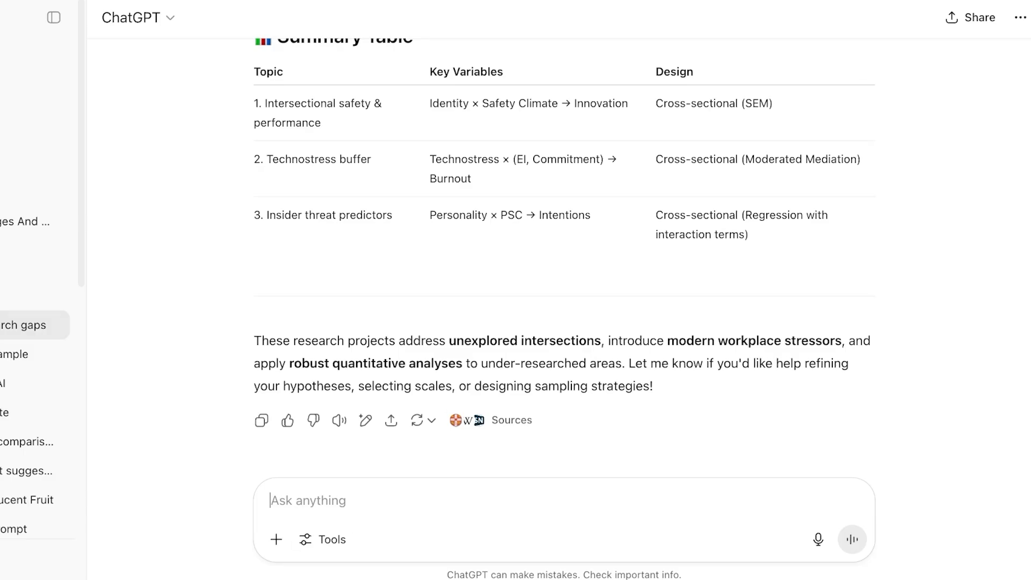
- Paste the same office-team image request into ChatGPT and send it
text(create a image of a team working in a office)
key(Return)
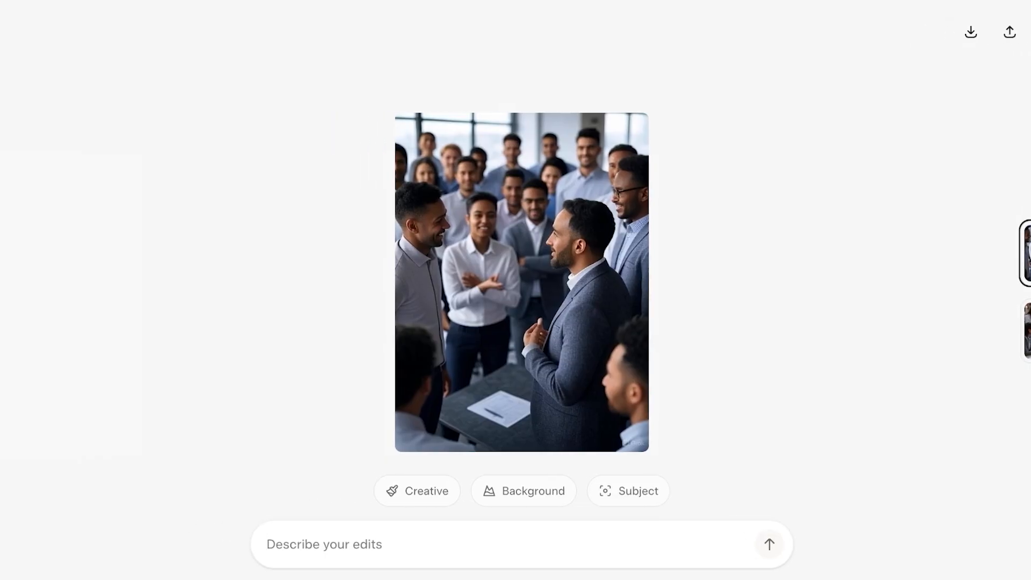
- Preview the Creative, Background and Subject style options for the generated team image
click(418, 490)
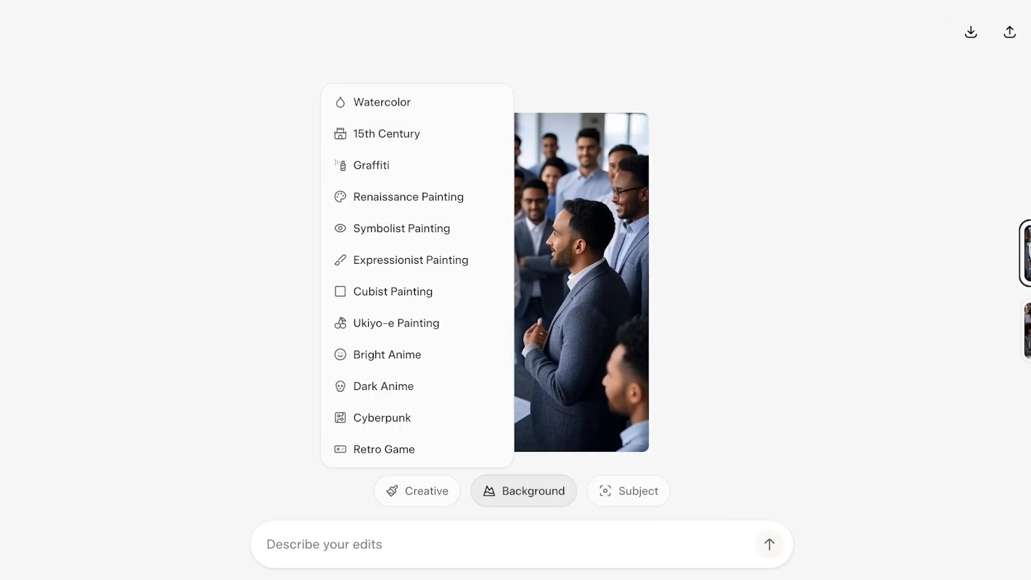
click(523, 491)
click(628, 491)
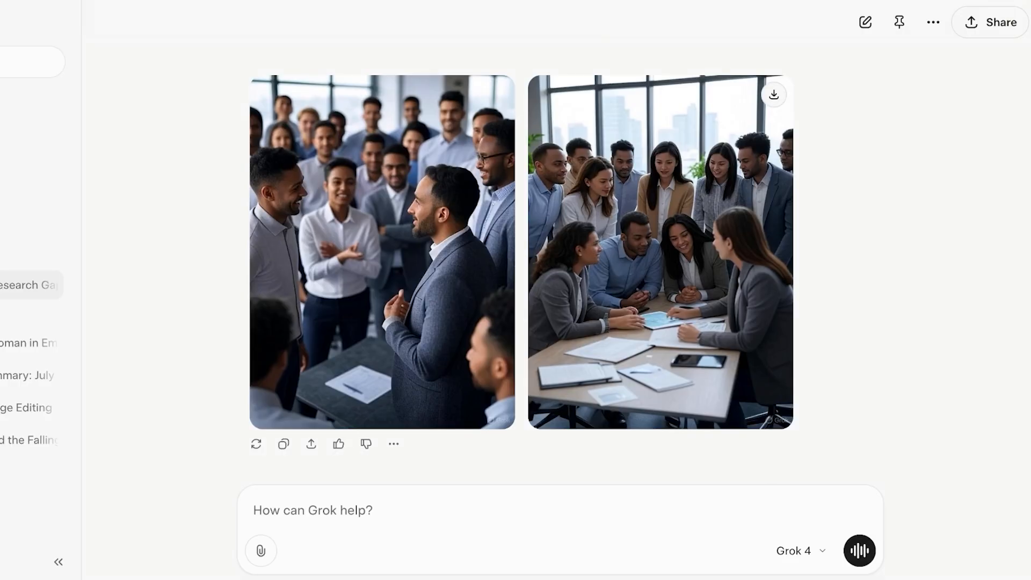
- Attach the Weekly Meeting Example.mp3 recording, then clear the typed request after it is rejected
click(260, 551)
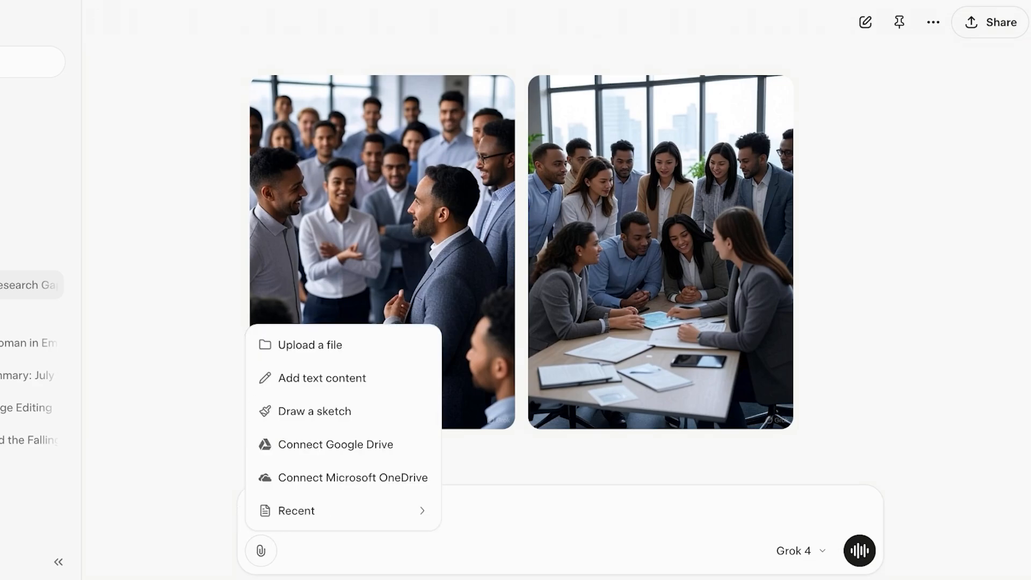
click(261, 551)
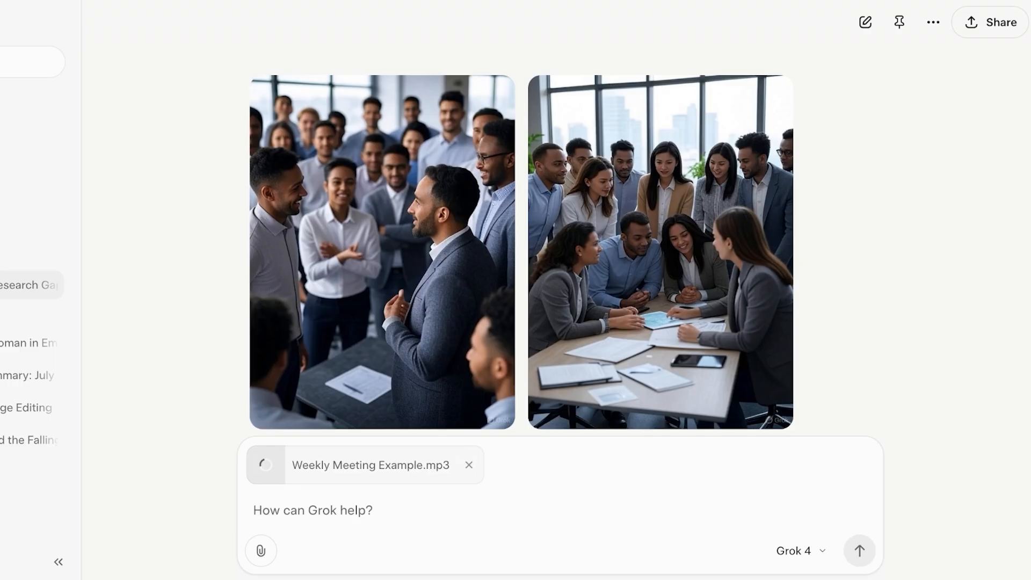
text(tranc)
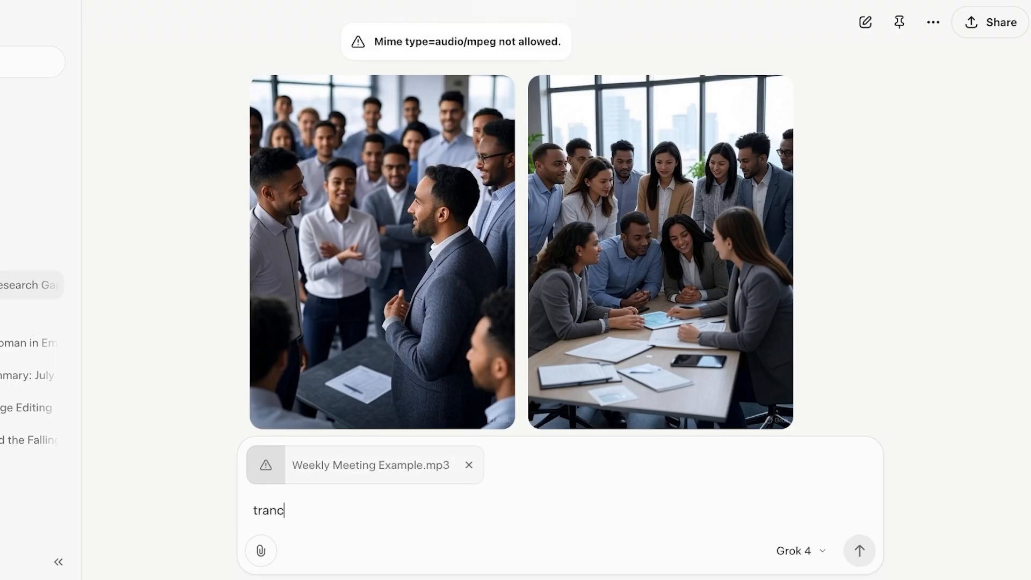
text(ribe this)
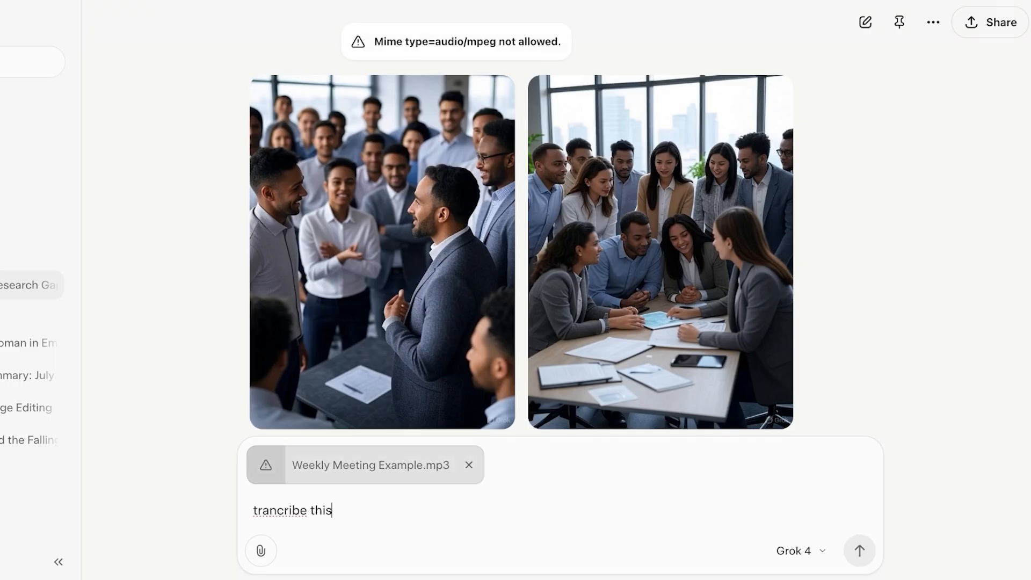
key(shift+ctrl+Left)
key(BackSpace)
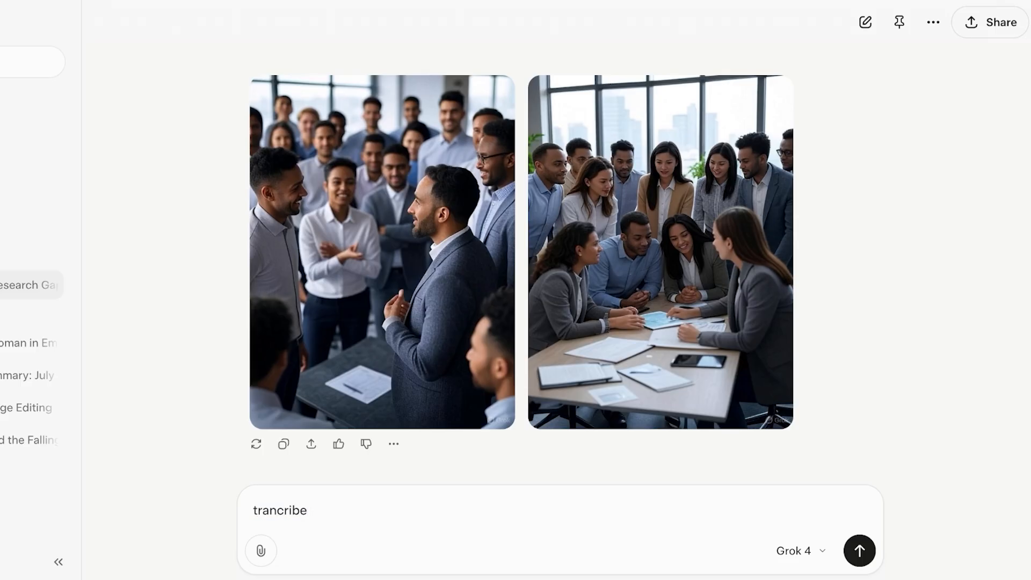
key(shift+ctrl+Left)
key(BackSpace)
- Attach a zip file, rejected as not allowed, then start choosing another file to upload
click(261, 550)
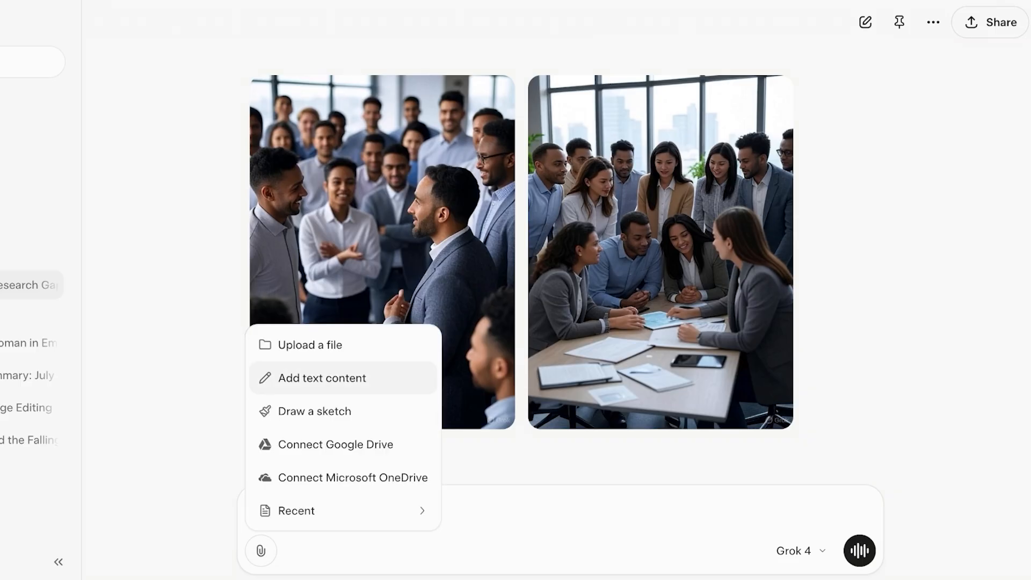
click(309, 344)
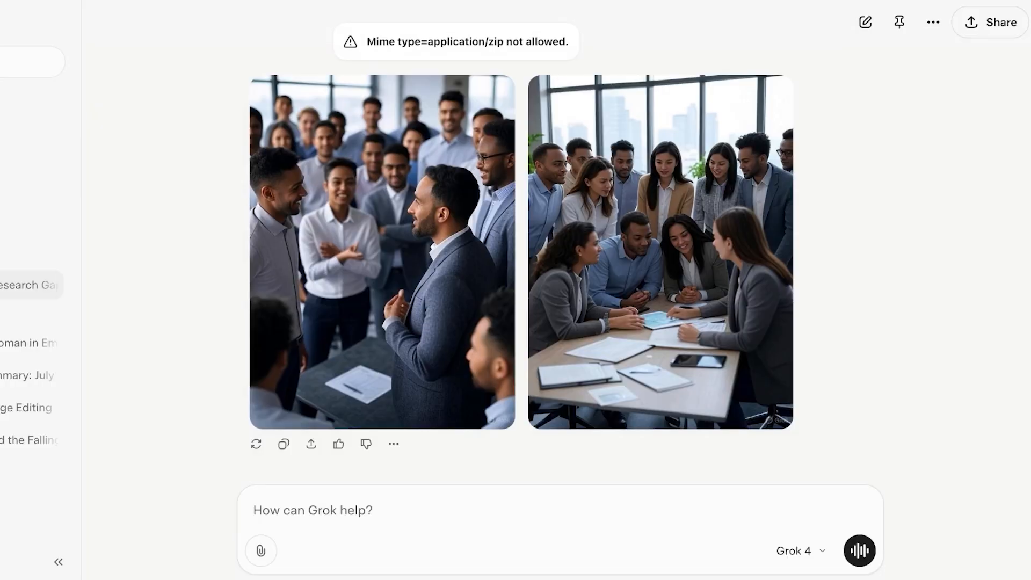
click(260, 551)
click(310, 345)
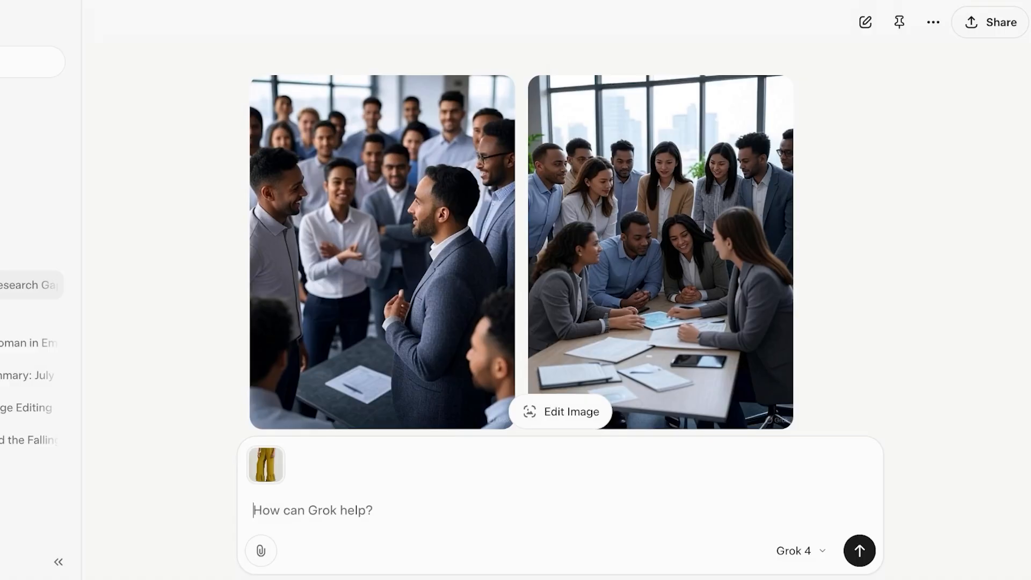
text(change the so)
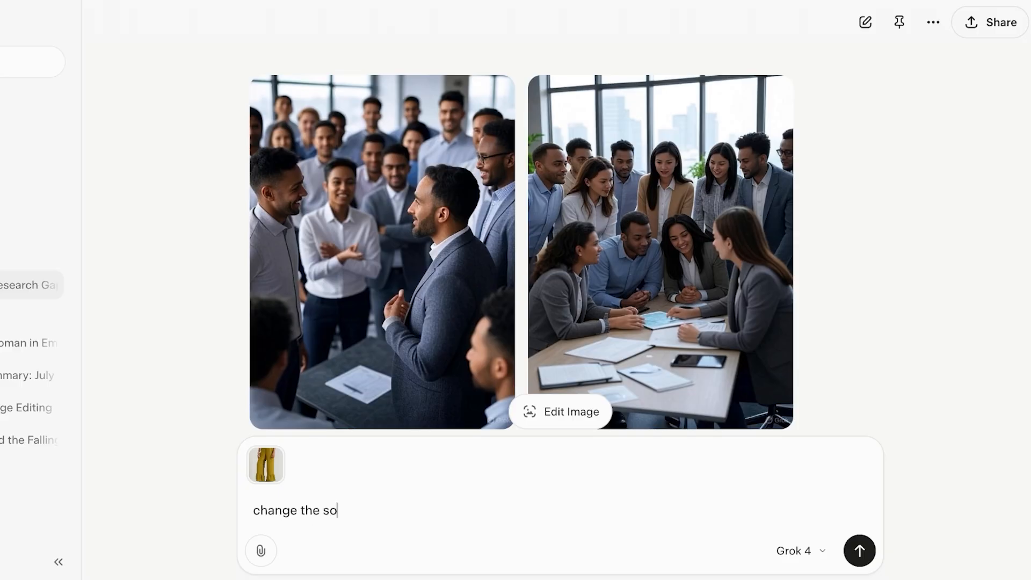
- Send the request 'change the shoes to stappy heels in a red color' for the trousers photo
key(BackSpace)
text(hoes to )
text(stappy hee)
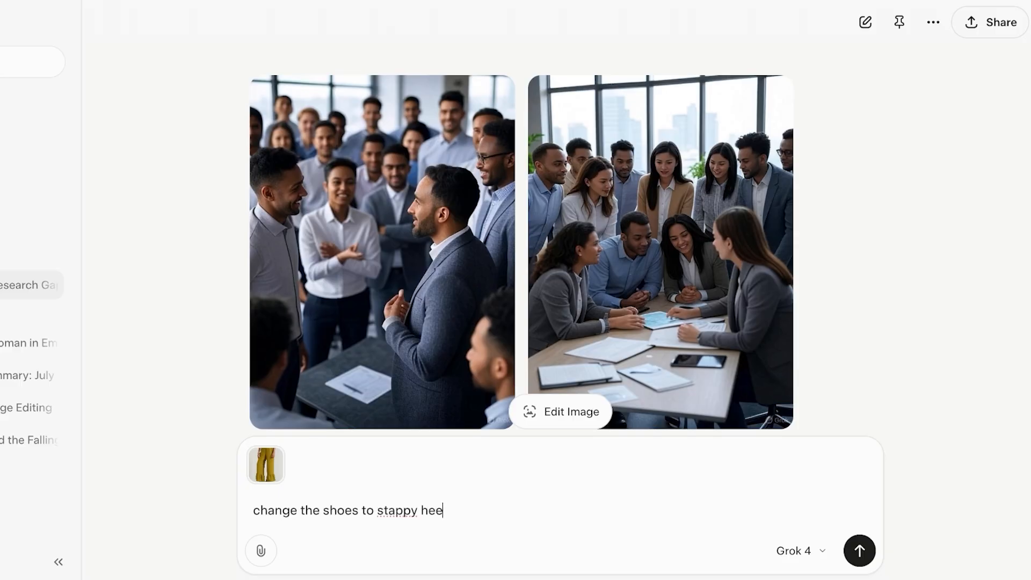
text(ls in a red color)
key(Return)
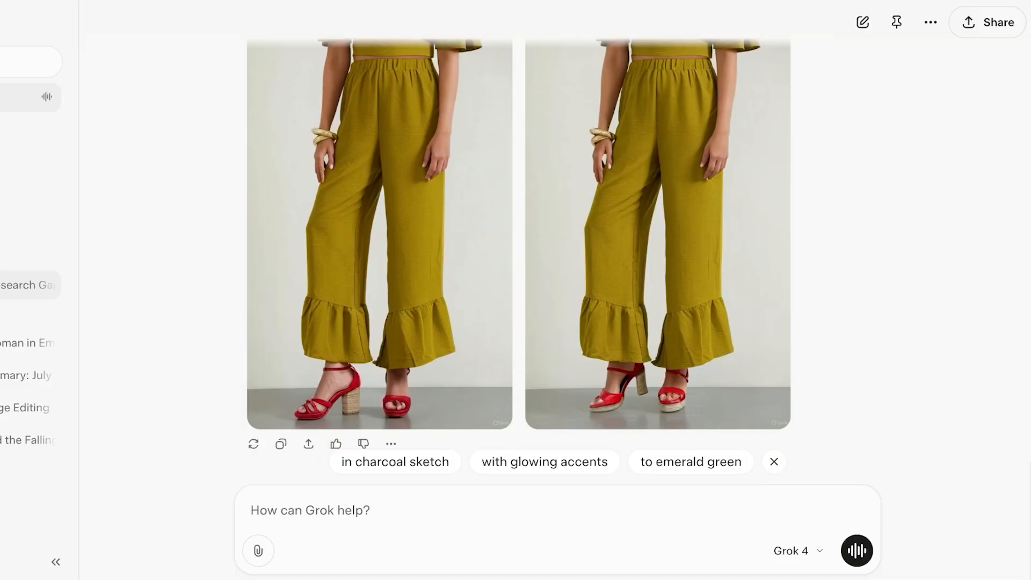
- Start a new chat from the sidebar, returning to the SuperGrok home page
click(33, 98)
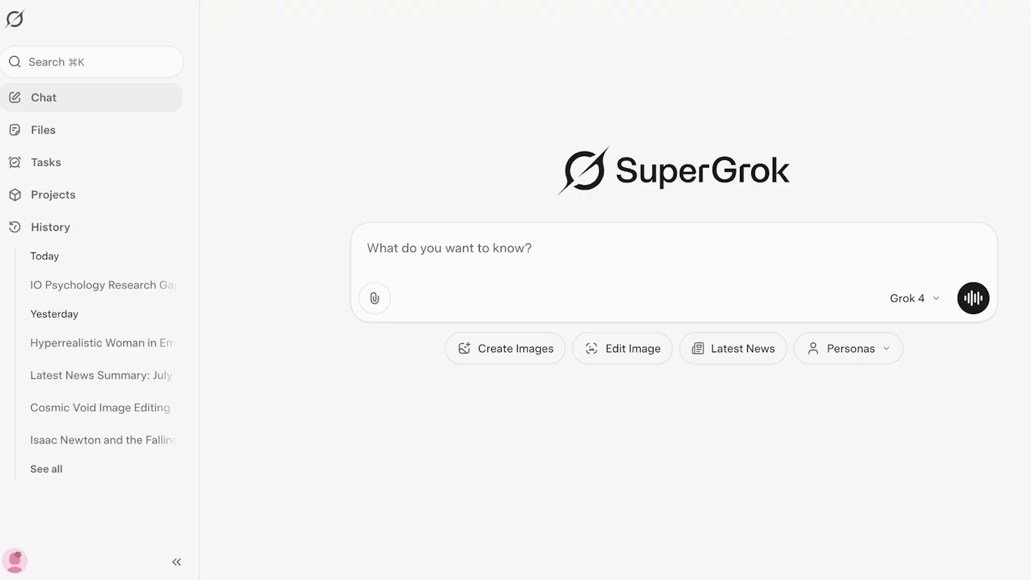
click(46, 162)
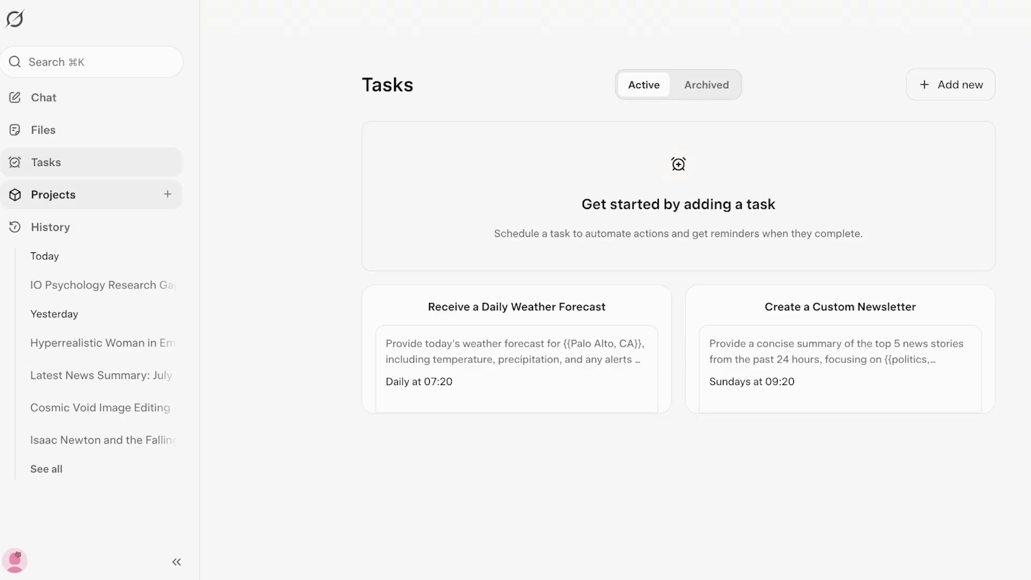
click(54, 194)
click(46, 161)
click(43, 130)
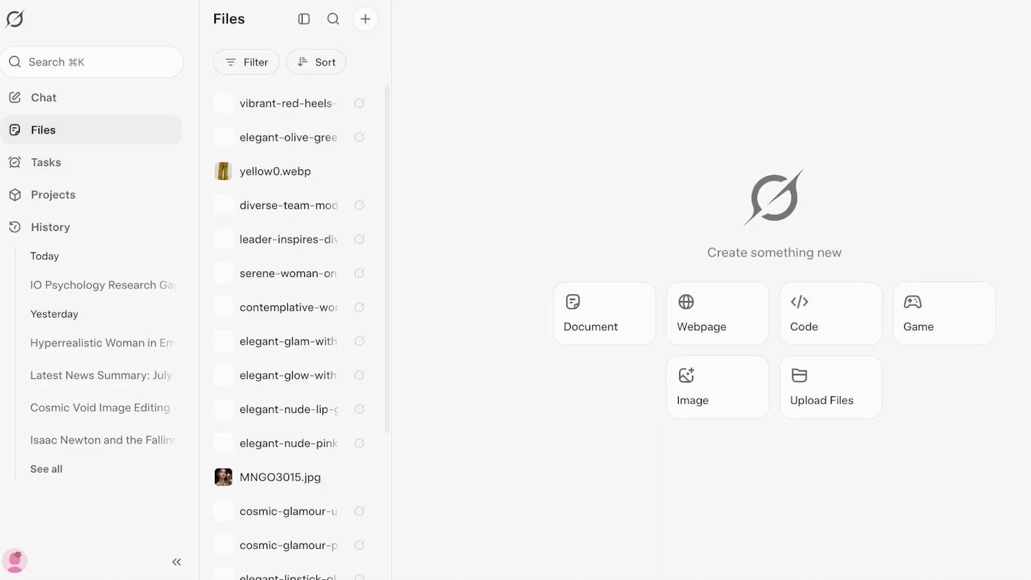
click(44, 97)
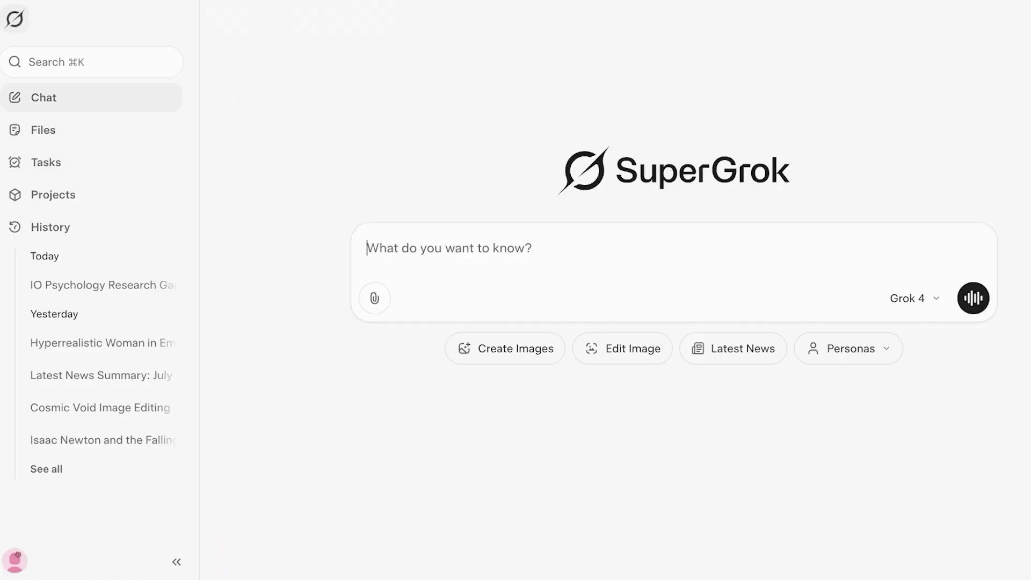